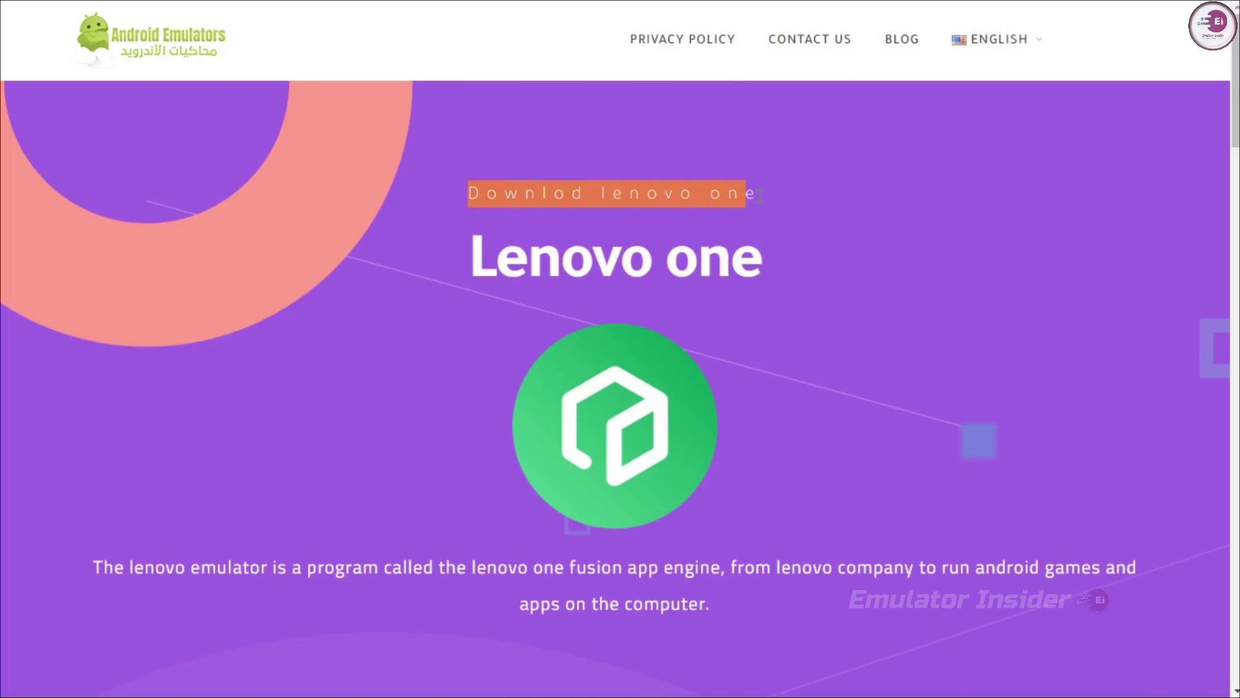
Examine the Lenovo one page on the Android Emulators website, highlighting its main heading.
{"action": "left_click_drag", "start_coordinate": [476, 258], "coordinate": [766, 262]}
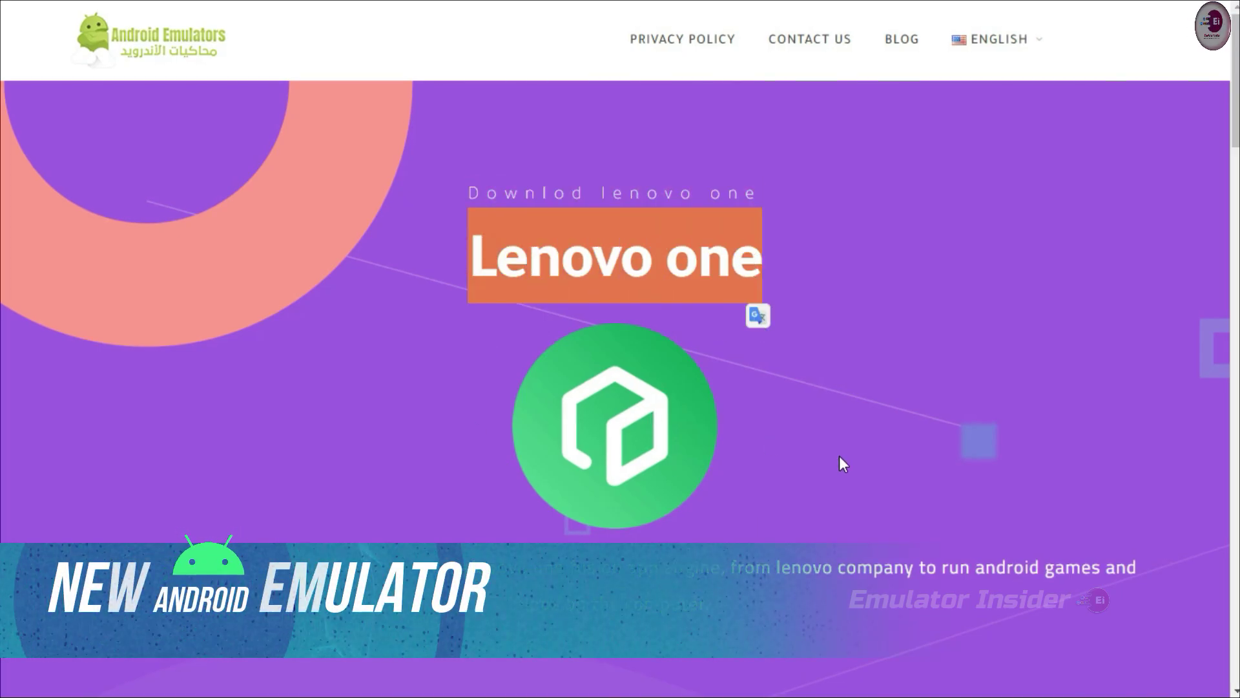
{"action": "scroll", "coordinate": [840, 456], "scroll_direction": "down", "scroll_amount": 10}
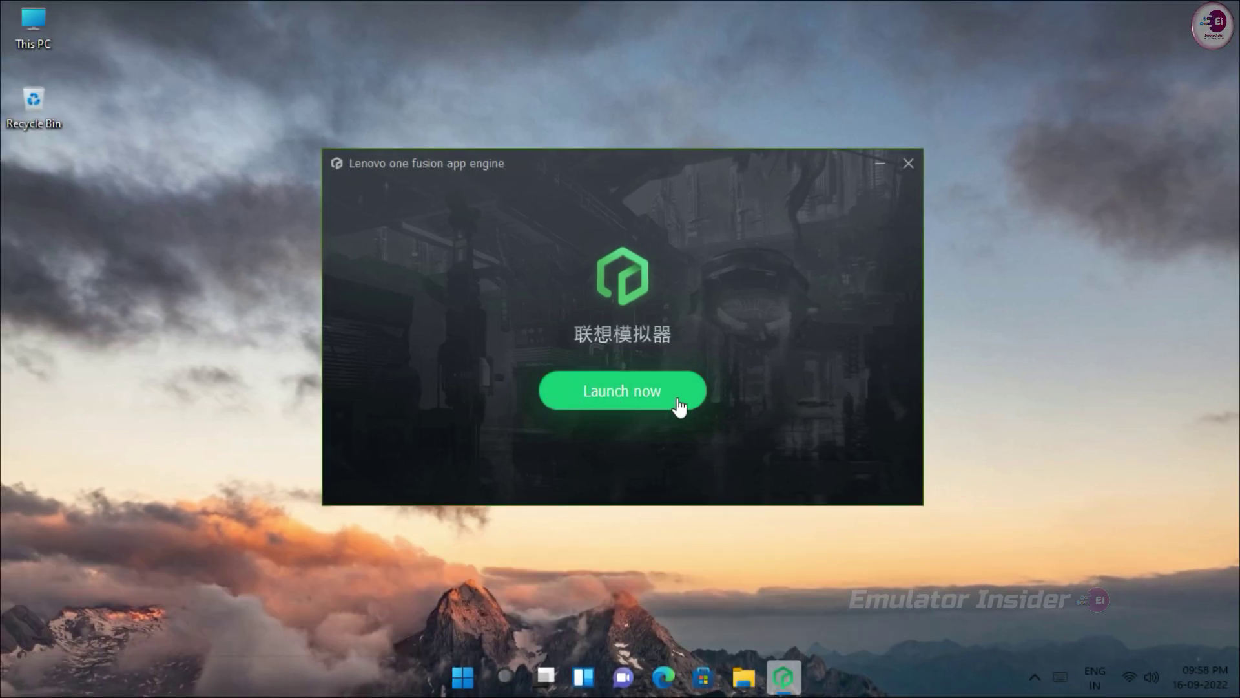
Launch the installed Lenovo emulator, page through its usage guide to 05 功能介绍 and close the guide.
{"action": "left_click", "coordinate": [678, 399]}
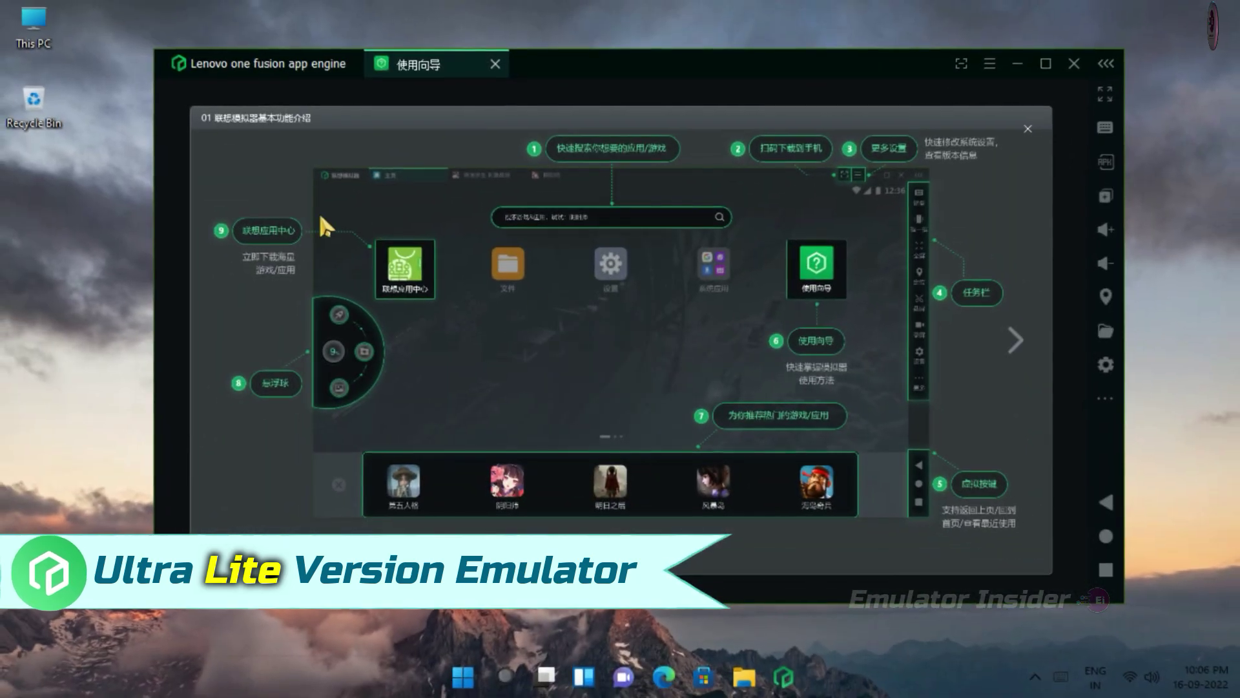
{"action": "left_click", "coordinate": [1017, 340]}
{"action": "left_click", "coordinate": [1017, 341]}
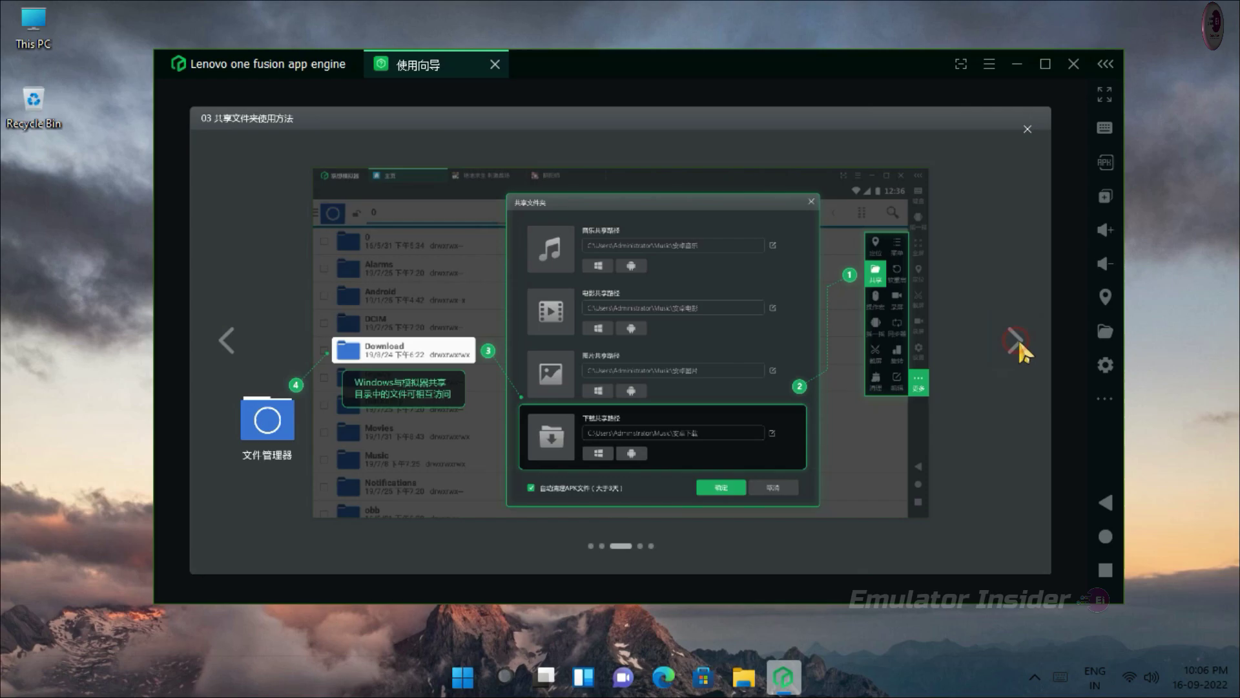
{"action": "left_click", "coordinate": [1017, 341]}
{"action": "left_click", "coordinate": [1018, 341]}
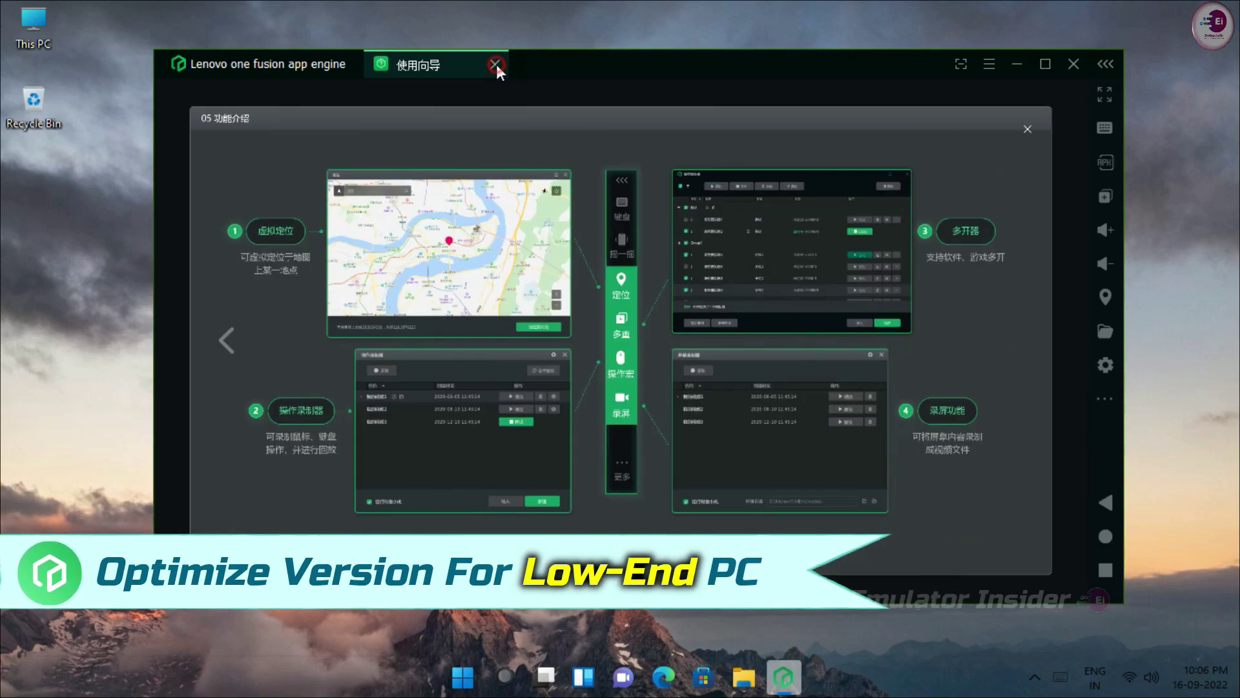
{"action": "left_click", "coordinate": [496, 64]}
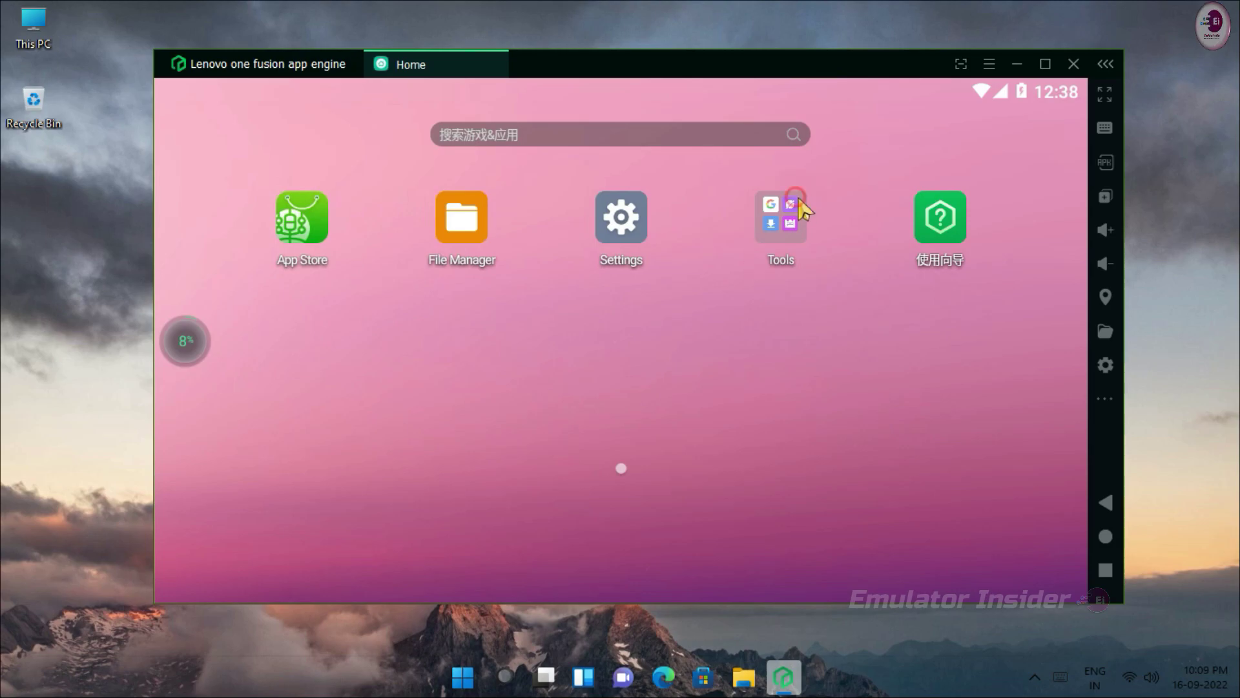
Launch Free Fire MAX from the emulator's home screen and resize and move the window so the key mapping list fits on screen.
{"action": "left_click", "coordinate": [799, 201]}
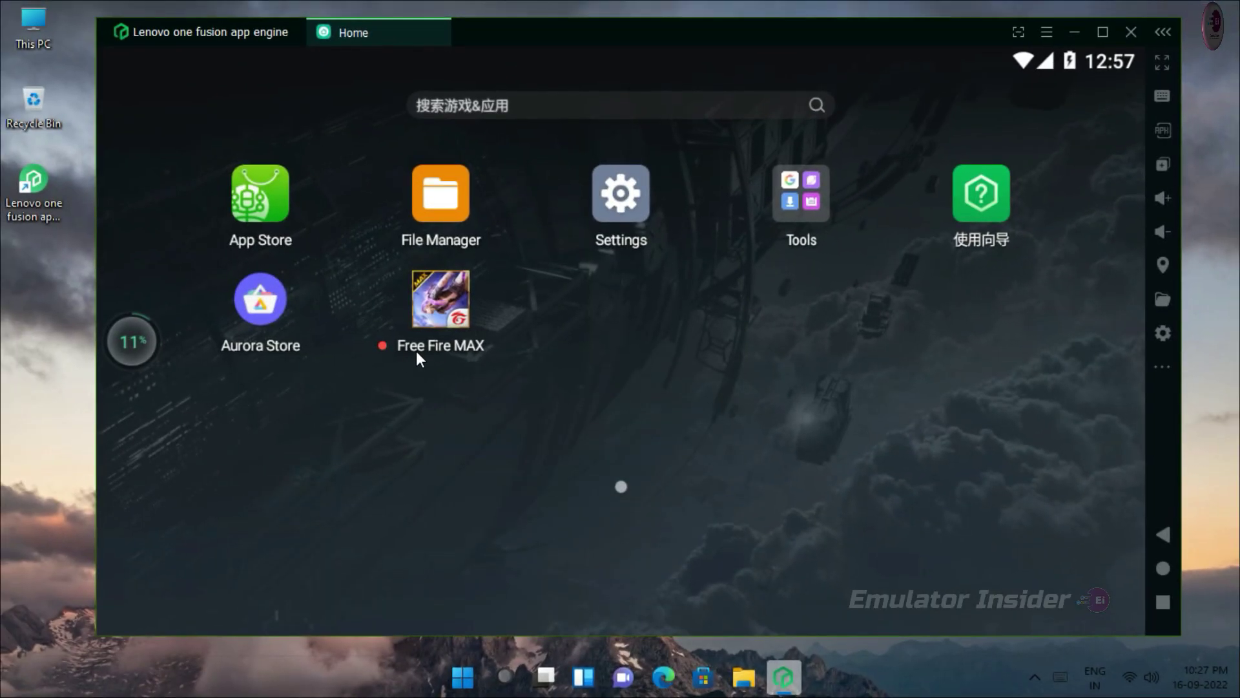
{"action": "left_click", "coordinate": [447, 297]}
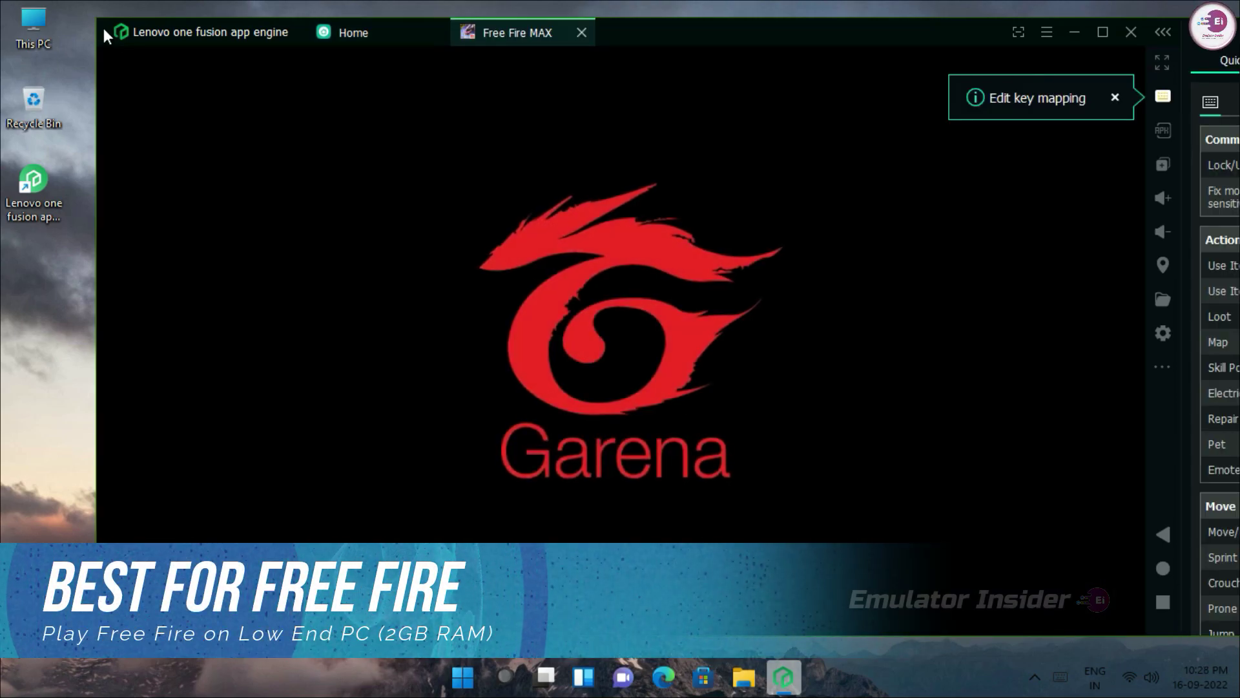
{"action": "left_click_drag", "start_coordinate": [100, 19], "coordinate": [104, 77]}
{"action": "left_click_drag", "start_coordinate": [701, 104], "coordinate": [662, 69]}
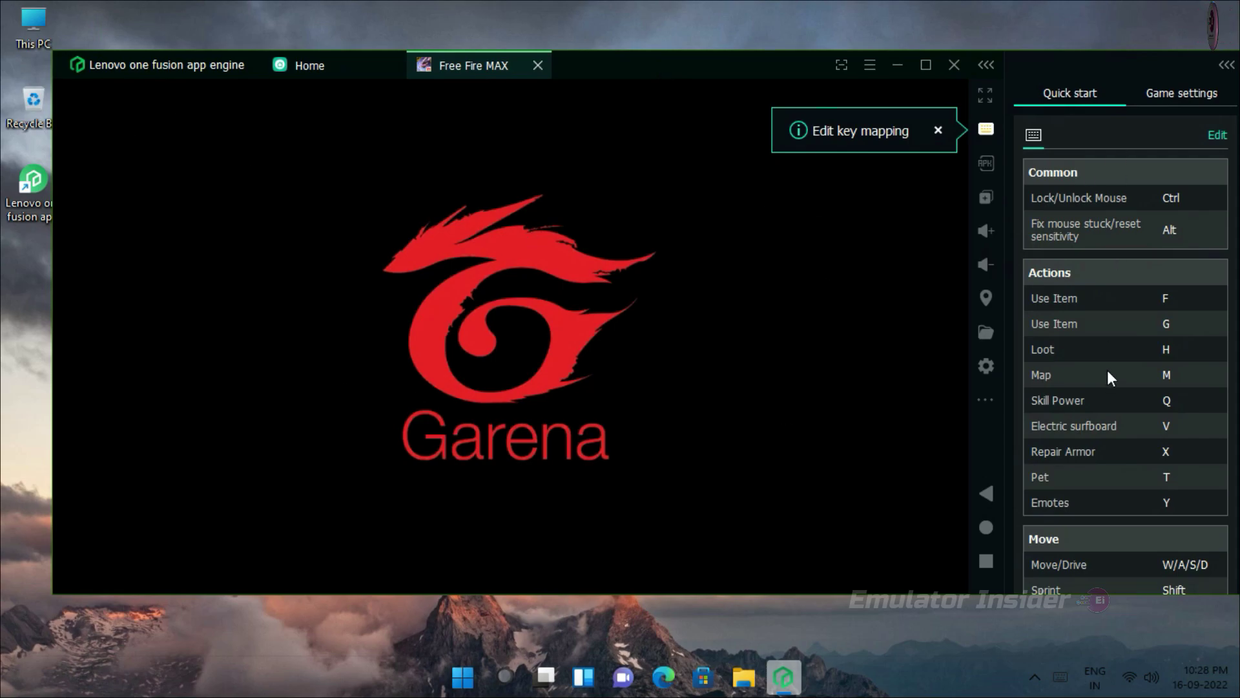
Review the Quick start key mappings for Free Fire MAX and collapse the list.
{"action": "scroll", "coordinate": [1108, 376], "scroll_direction": "down", "scroll_amount": 5}
{"action": "scroll", "coordinate": [1177, 455], "scroll_direction": "up", "scroll_amount": 5}
{"action": "left_click", "coordinate": [1226, 64]}
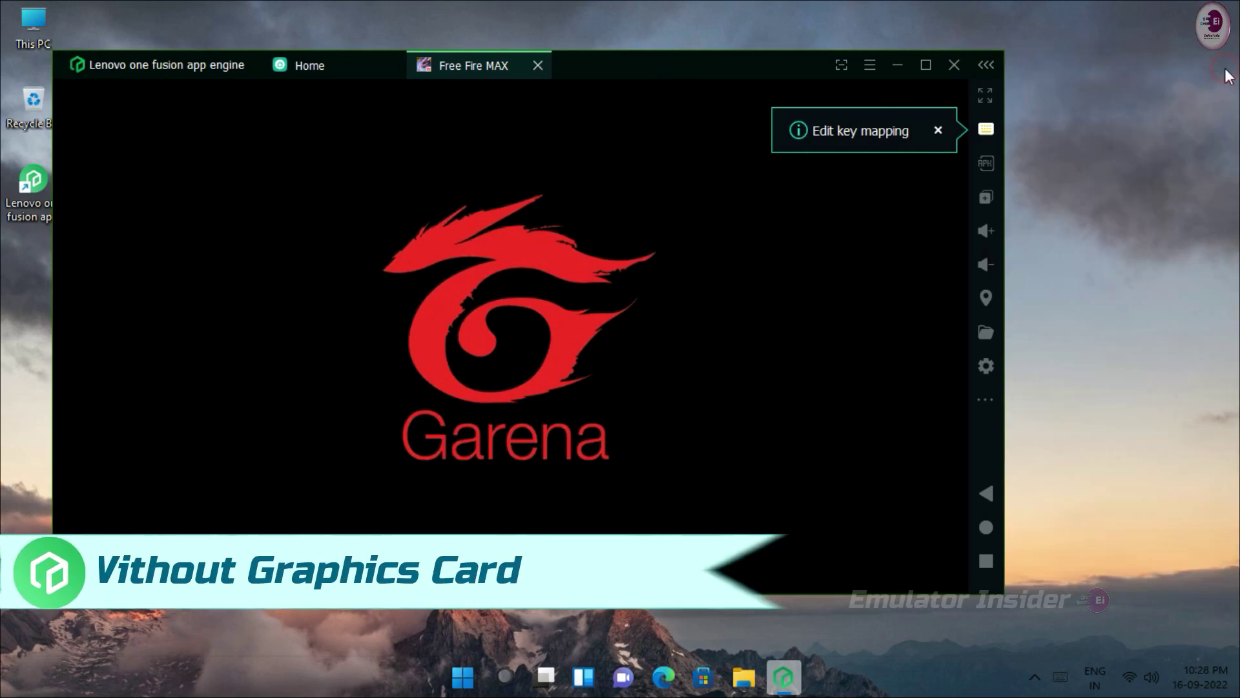
Dismiss the Edit key mapping tip, then reposition and enlarge the emulator window.
{"action": "left_click", "coordinate": [938, 130]}
{"action": "left_click_drag", "start_coordinate": [676, 71], "coordinate": [804, 86]}
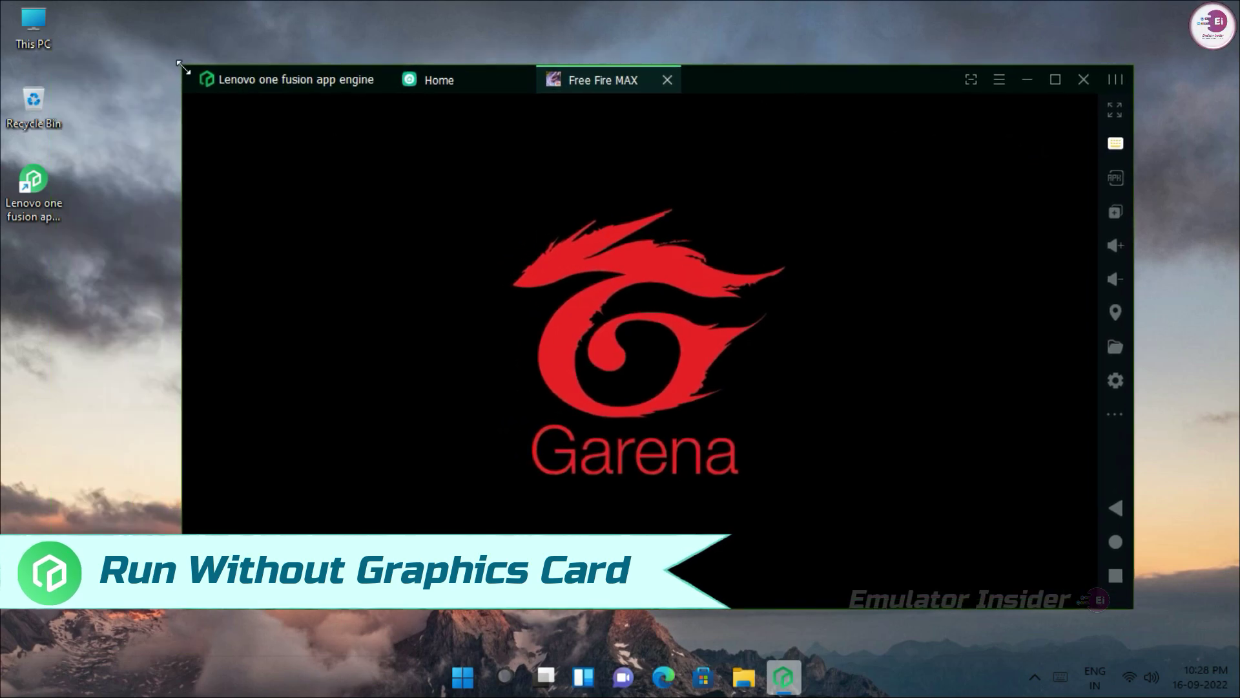
{"action": "left_click_drag", "start_coordinate": [183, 66], "coordinate": [143, 43]}
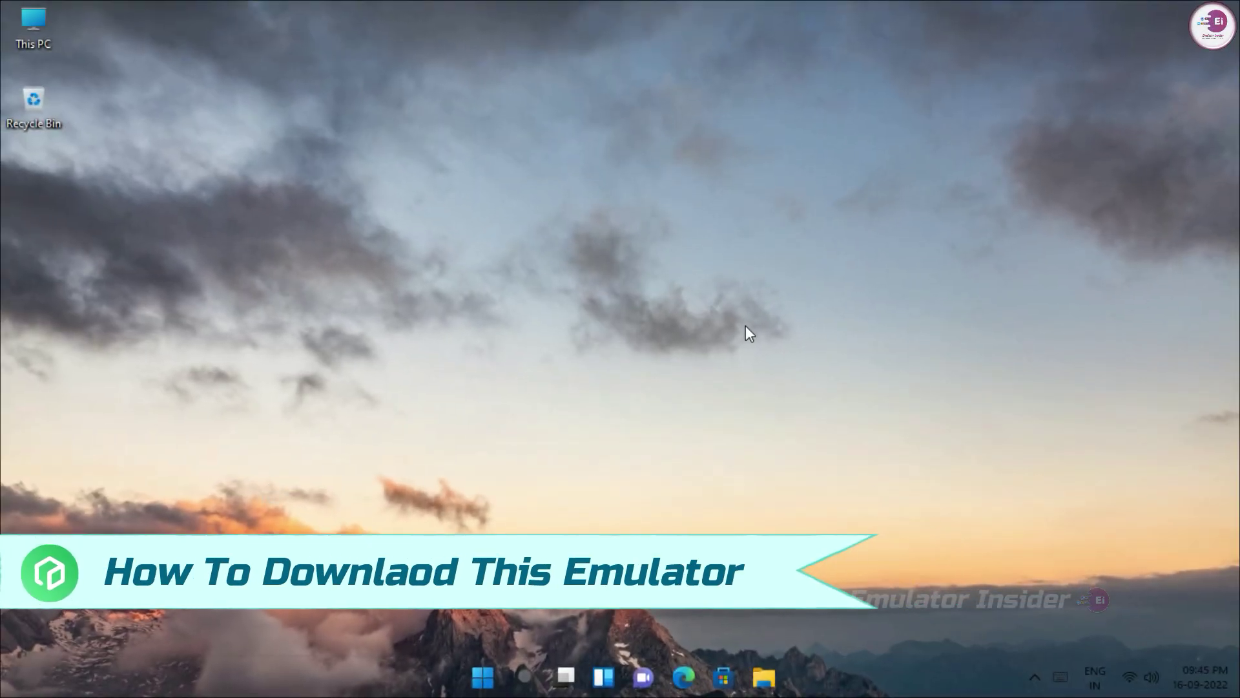
Switch to Google Chrome and search Google for "lenovo one fusion emulator".
{"action": "left_click", "coordinate": [481, 679]}
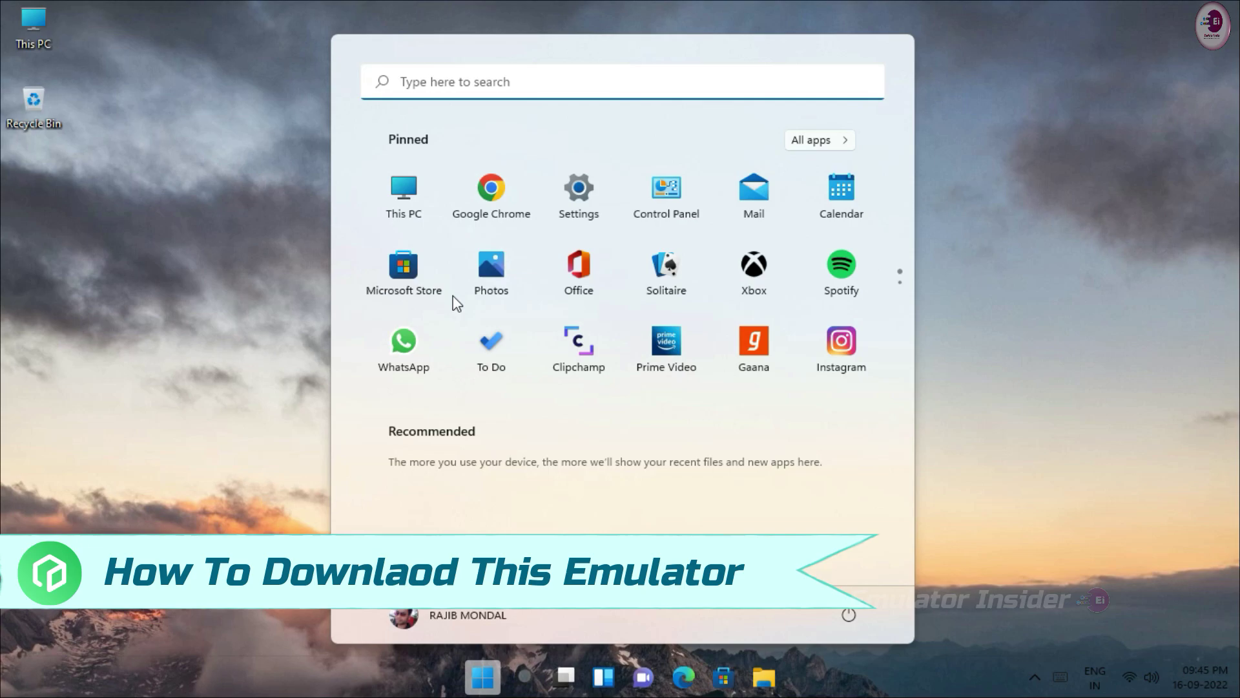
{"action": "left_click", "coordinate": [496, 200]}
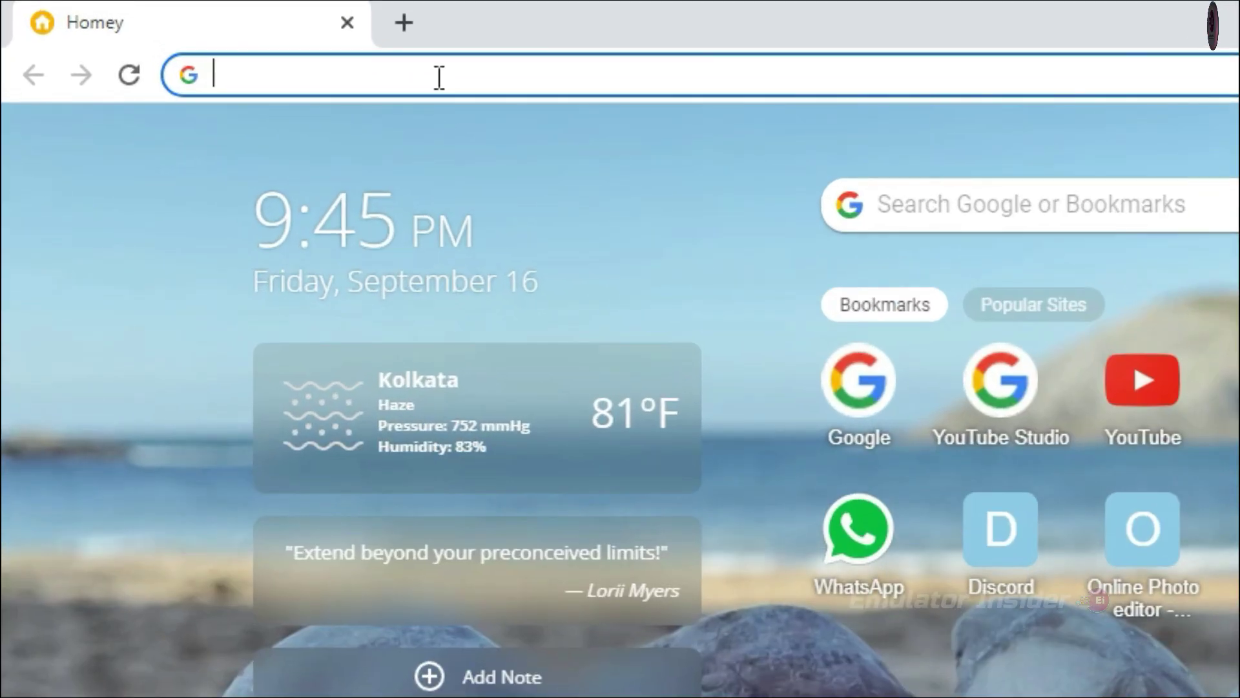
{"action": "type", "text": "Lenovo one e"}
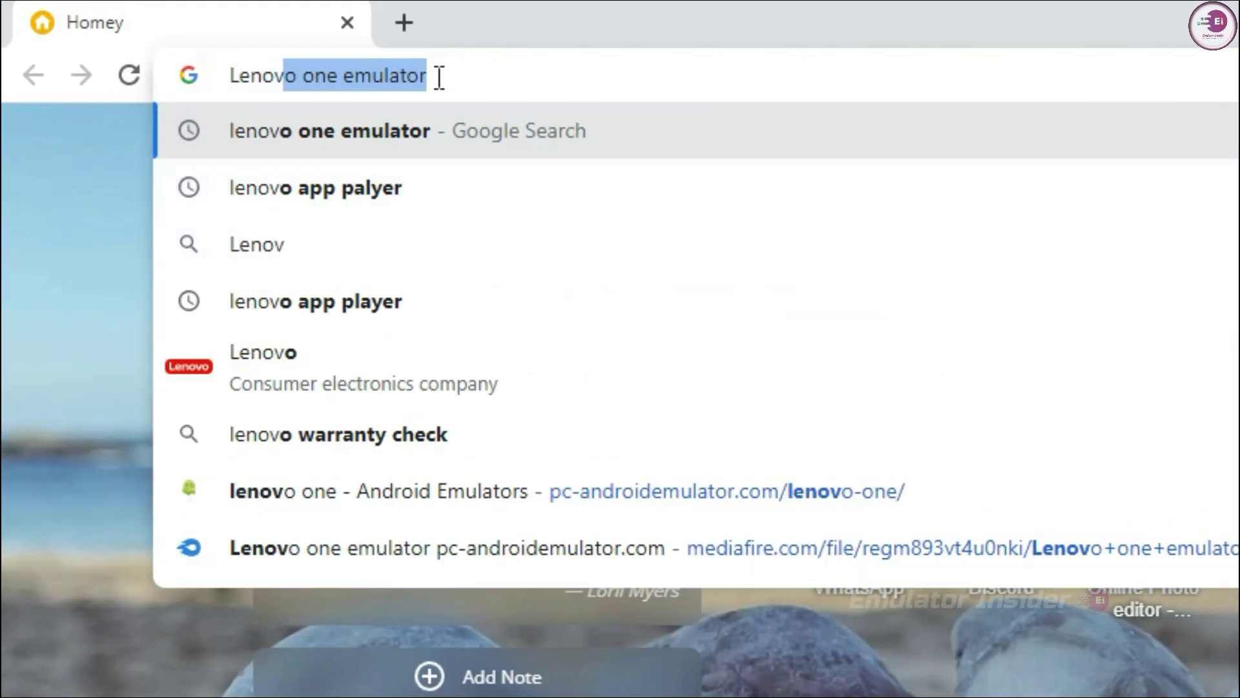
{"action": "type", "text": "mulator"}
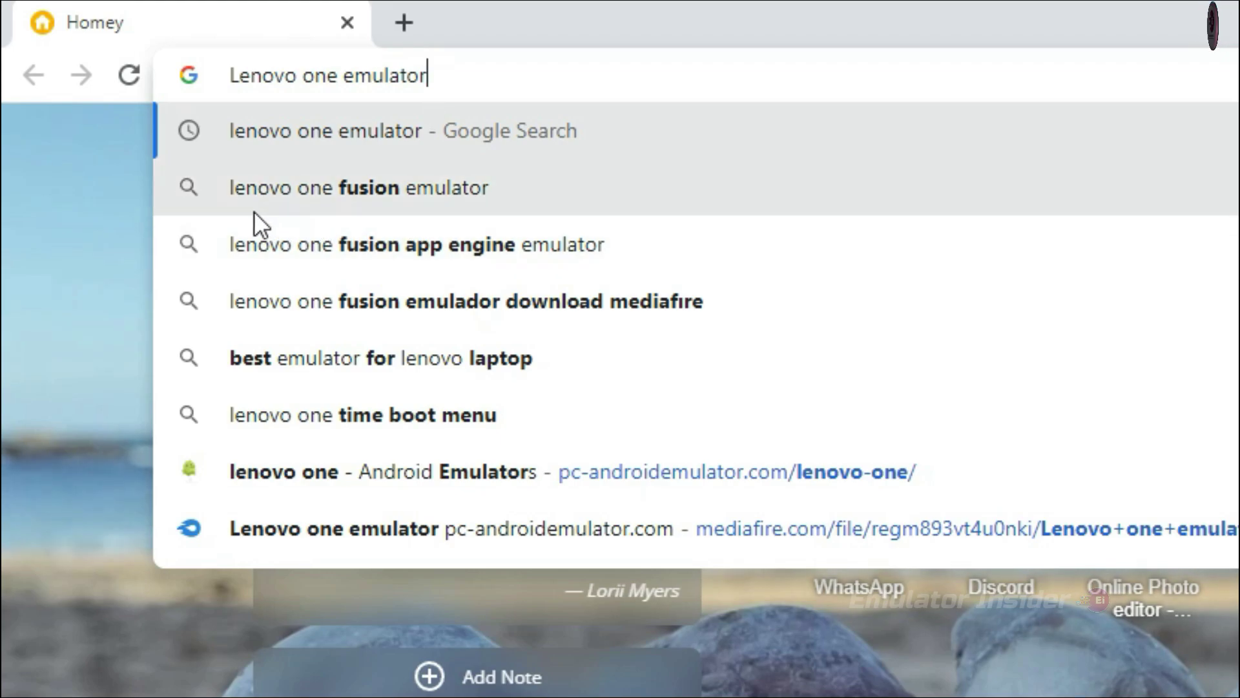
{"action": "left_click", "coordinate": [412, 197]}
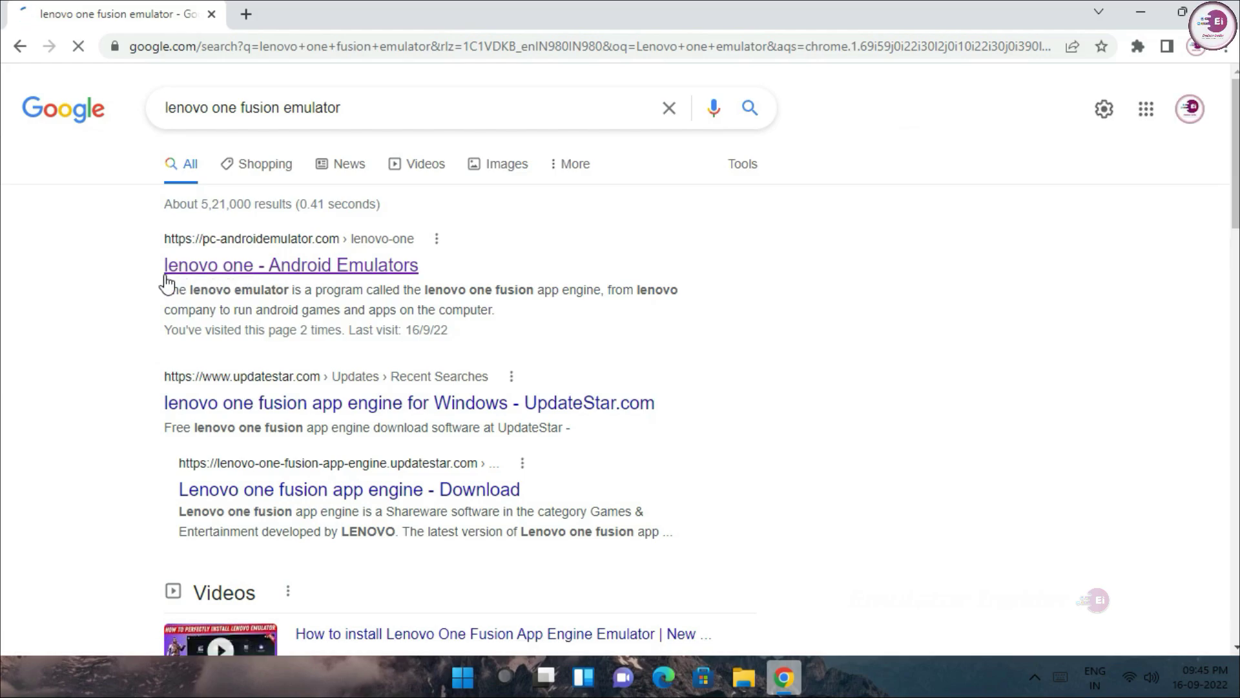
Open the "lenovo one - Android Emulators" search result from pc-androidemulator.com.
{"action": "left_click_drag", "start_coordinate": [129, 237], "coordinate": [257, 236]}
{"action": "left_click_drag", "start_coordinate": [333, 238], "coordinate": [339, 238]}
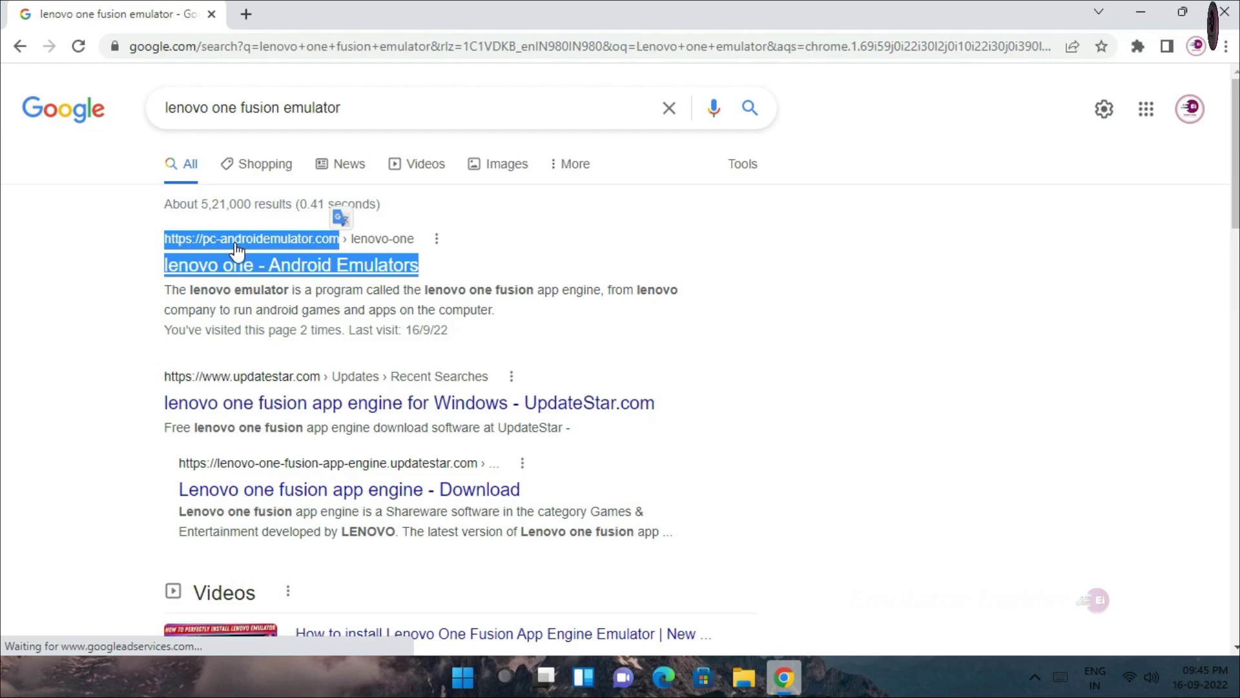
{"action": "left_click", "coordinate": [134, 242]}
{"action": "left_click", "coordinate": [300, 272]}
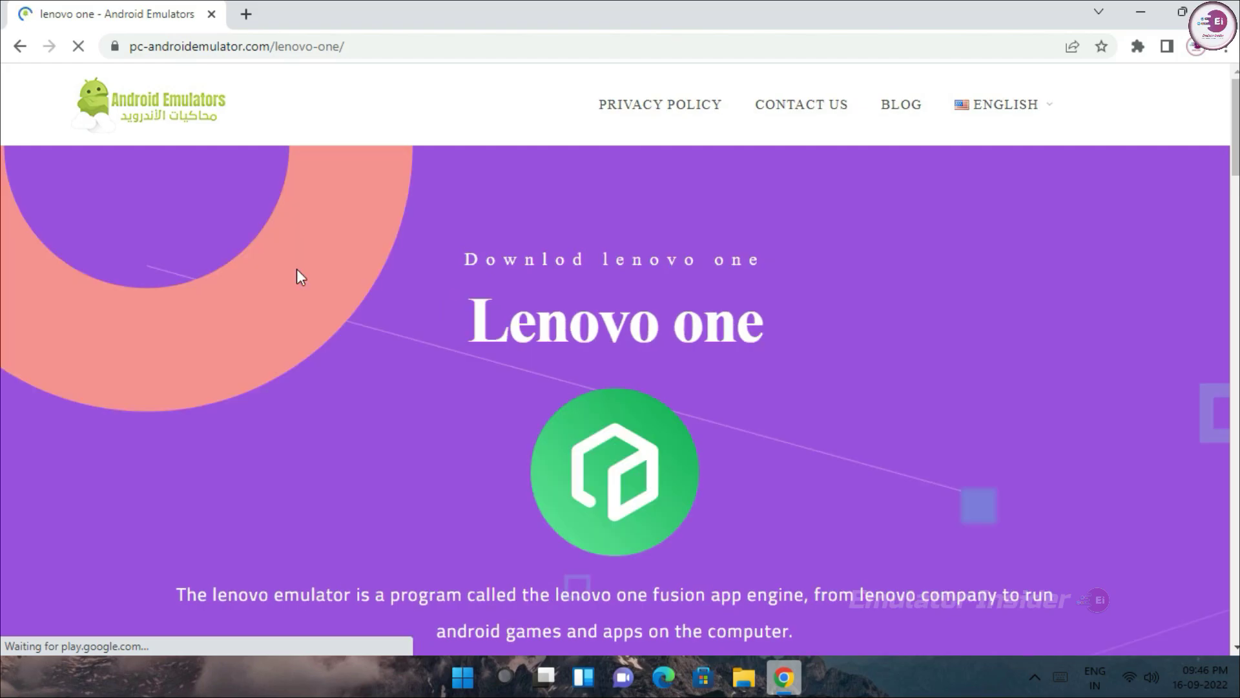
Show the Lenovo one page full screen and follow its direct download link for the emulator.
{"action": "key", "text": "F11"}
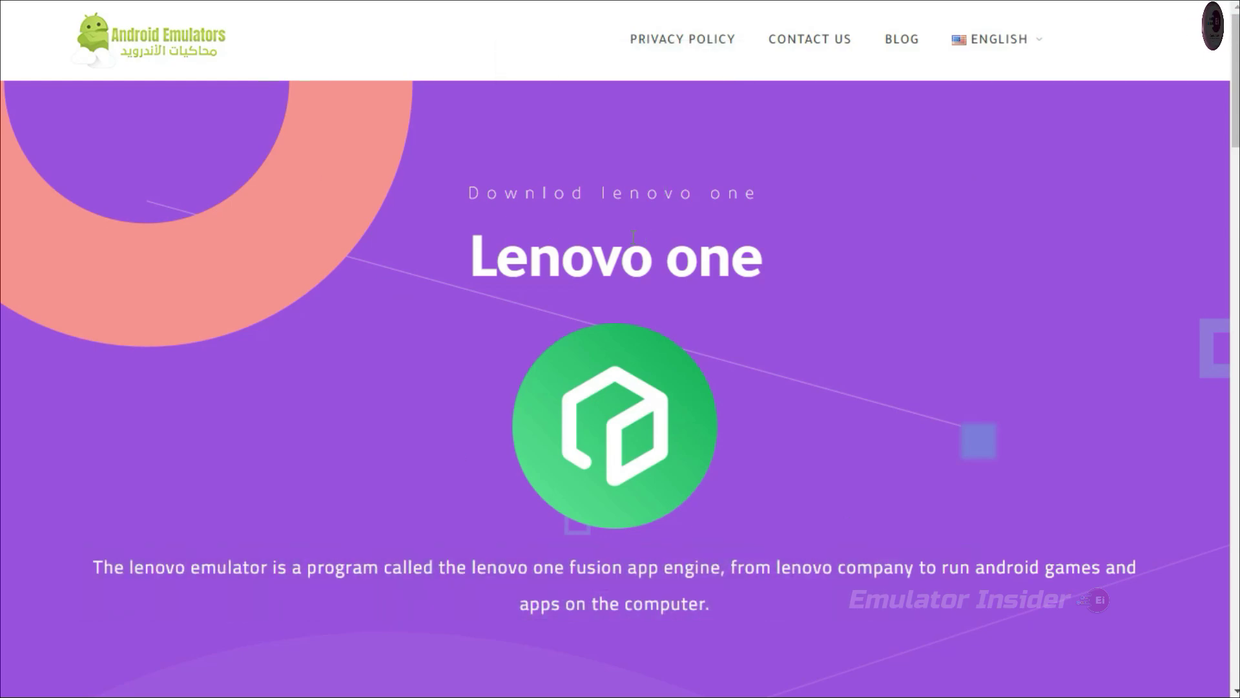
{"action": "left_click_drag", "start_coordinate": [472, 193], "coordinate": [762, 194]}
{"action": "left_click_drag", "start_coordinate": [476, 257], "coordinate": [670, 460]}
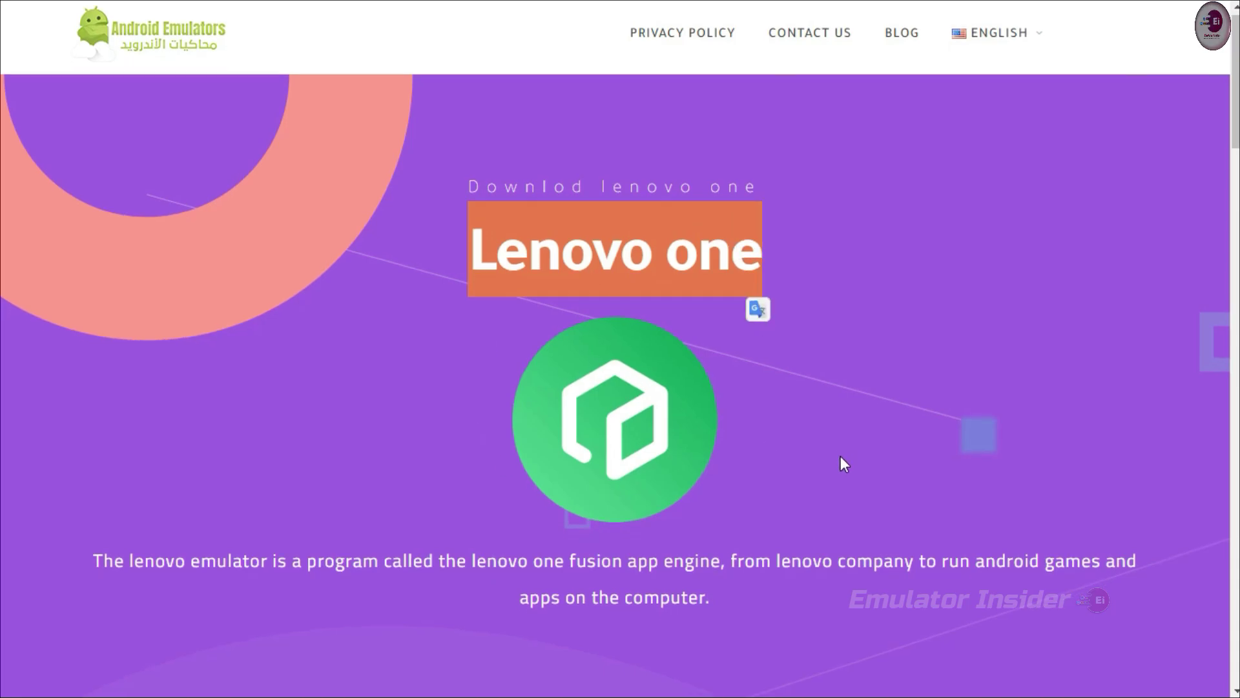
{"action": "scroll", "coordinate": [839, 456], "scroll_direction": "down", "scroll_amount": 10}
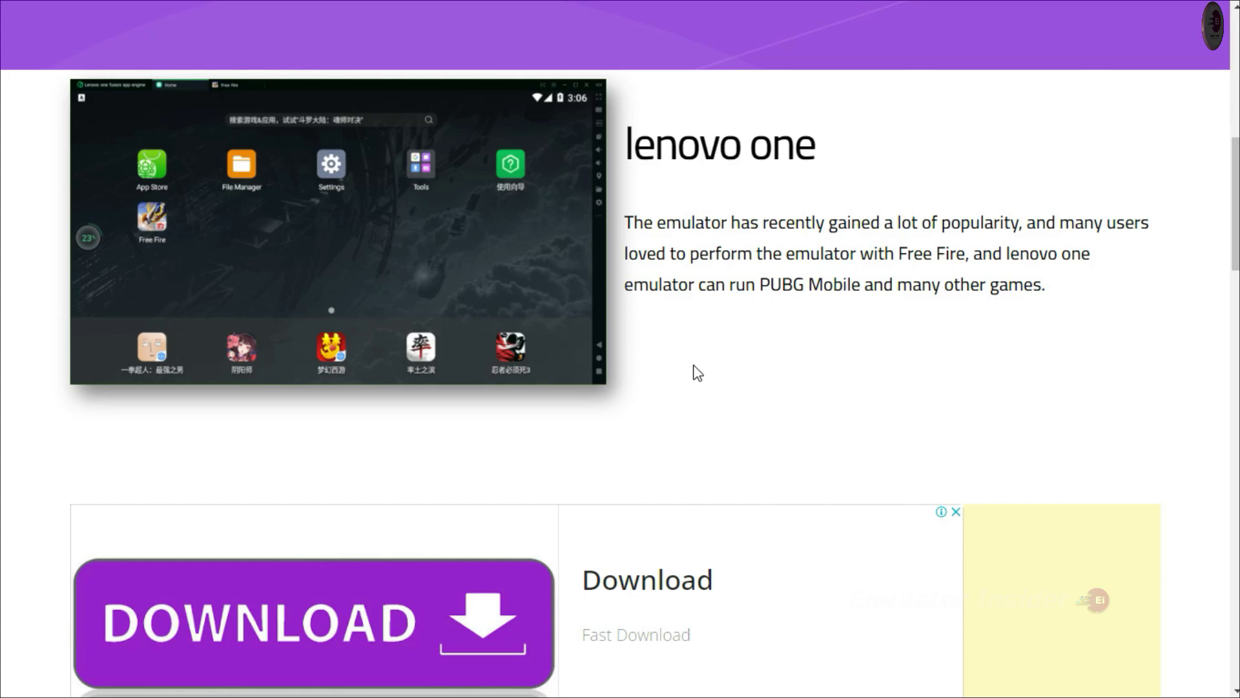
{"action": "scroll", "coordinate": [696, 373], "scroll_direction": "down", "scroll_amount": 15}
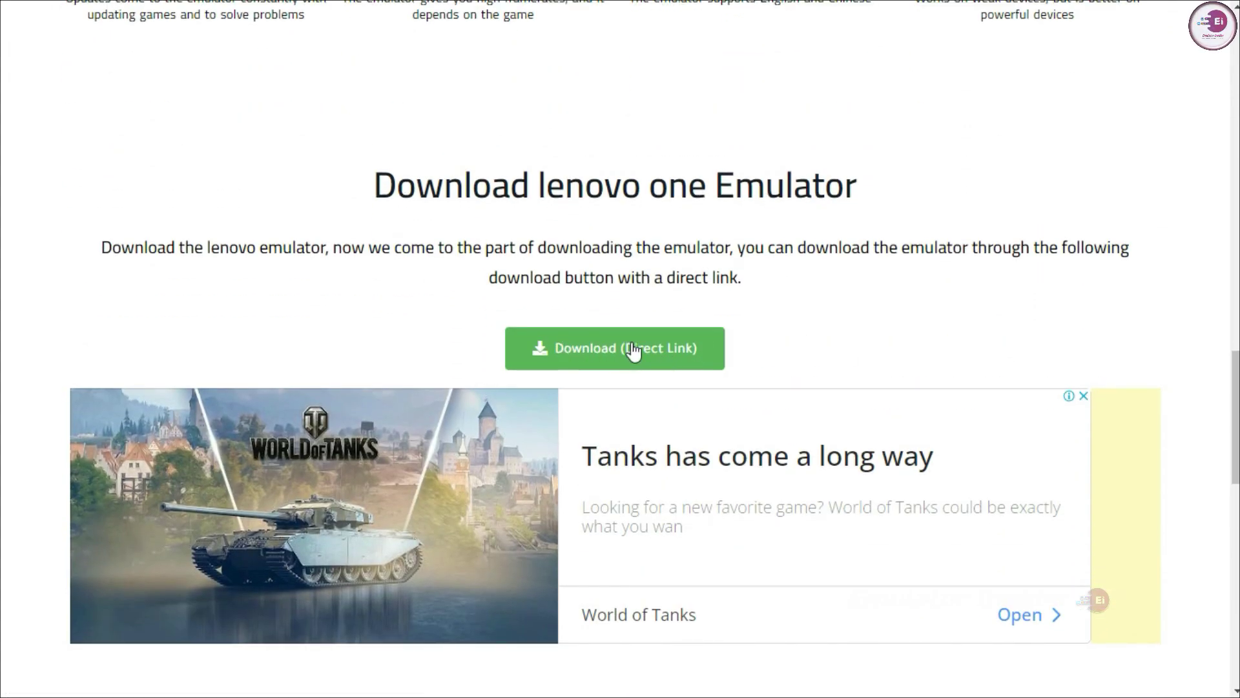
{"action": "left_click", "coordinate": [638, 345]}
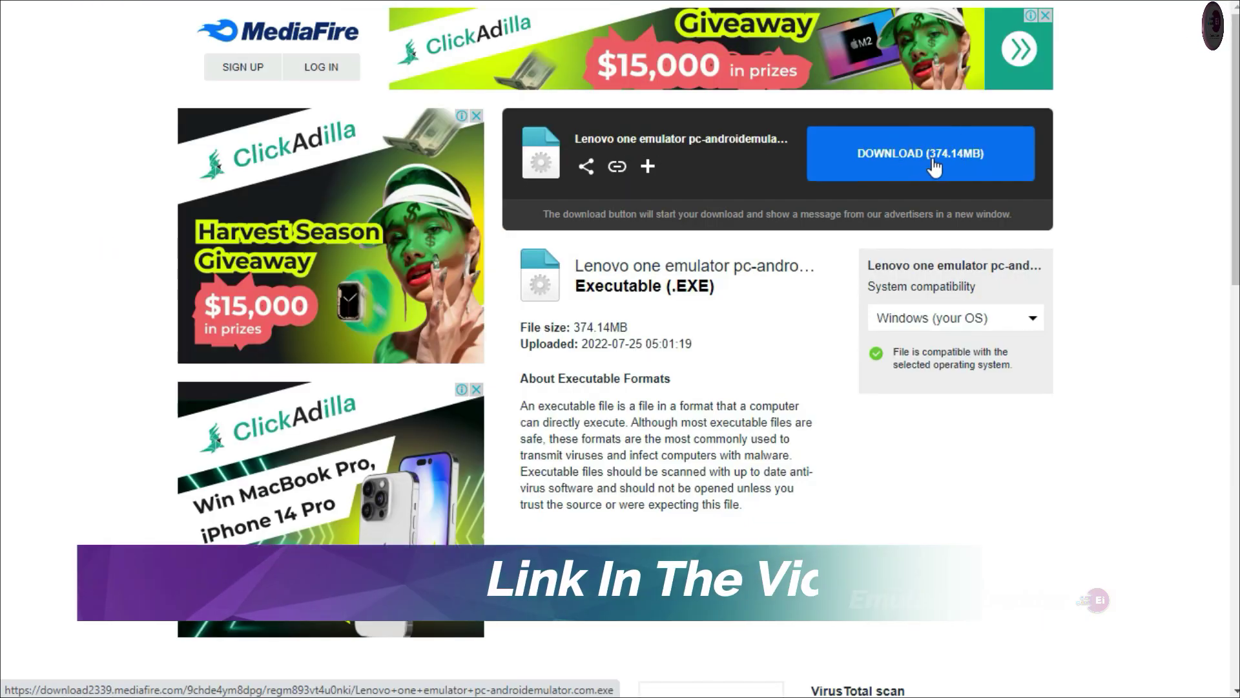
Download the Lenovo one emulator executable from MediaFire into Downloads\Programs with the Programs category, closing the browser.
{"action": "left_click", "coordinate": [935, 163]}
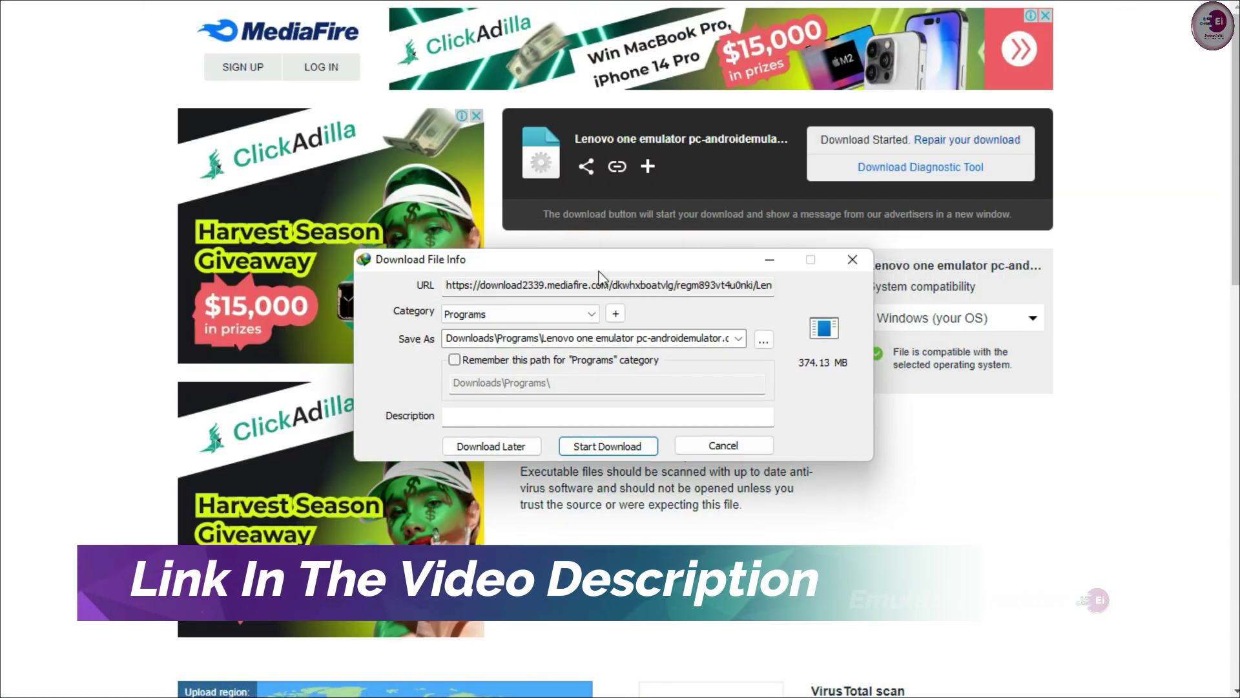
{"action": "left_click_drag", "start_coordinate": [580, 263], "coordinate": [547, 260]}
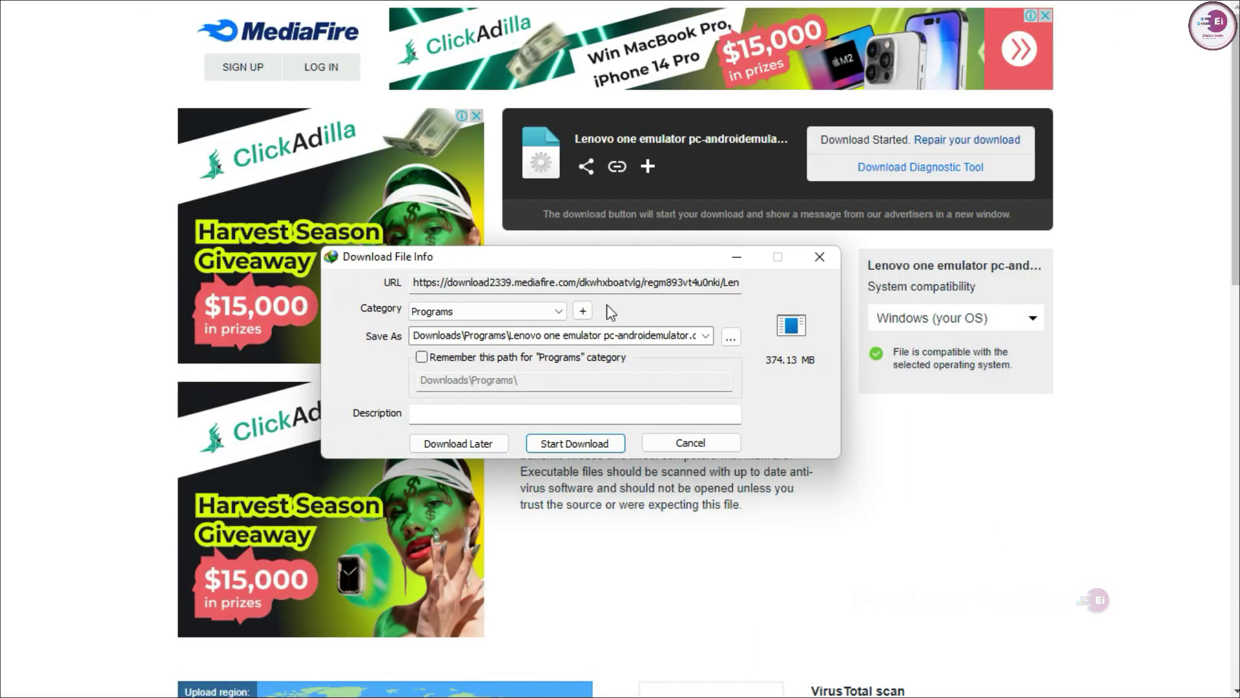
{"action": "key", "text": "Return"}
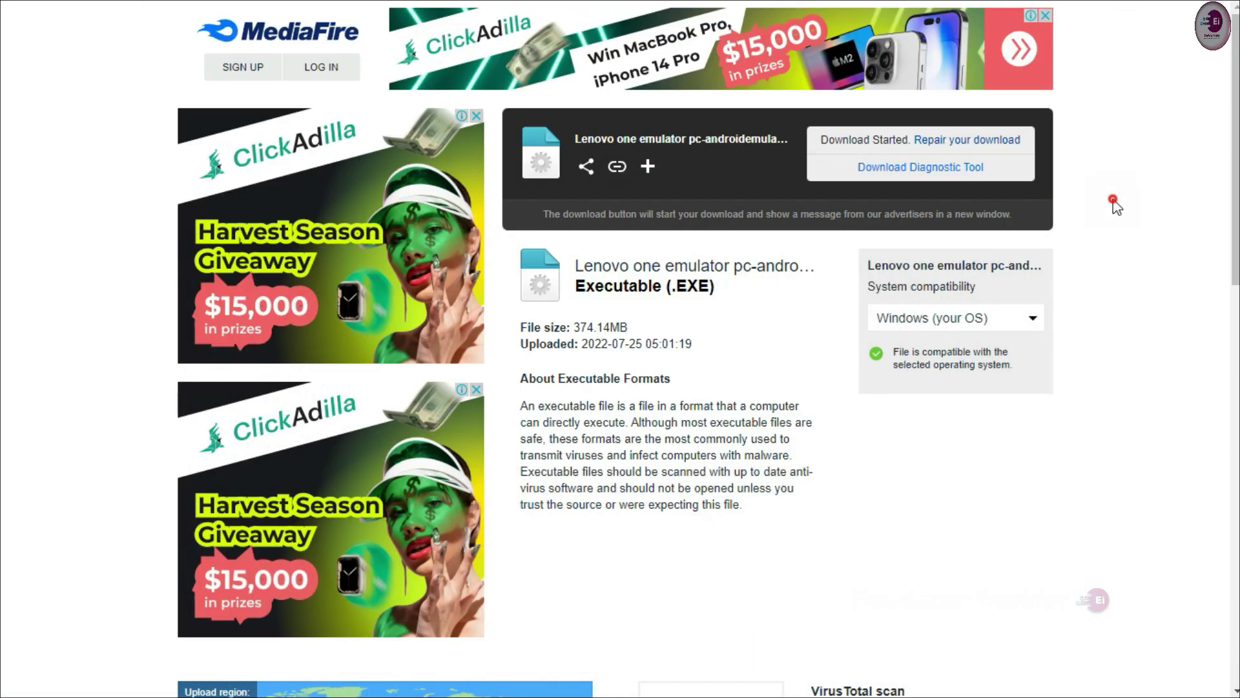
{"action": "left_click", "coordinate": [1227, 13]}
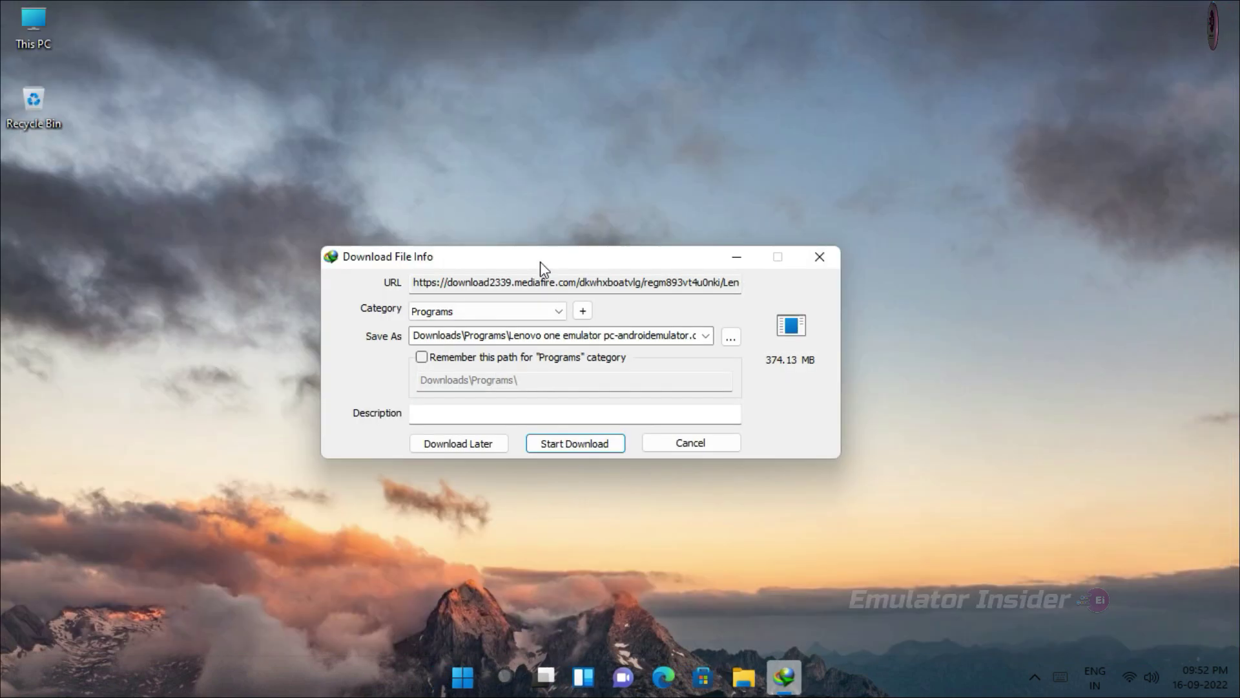
{"action": "left_click_drag", "start_coordinate": [540, 262], "coordinate": [579, 187]}
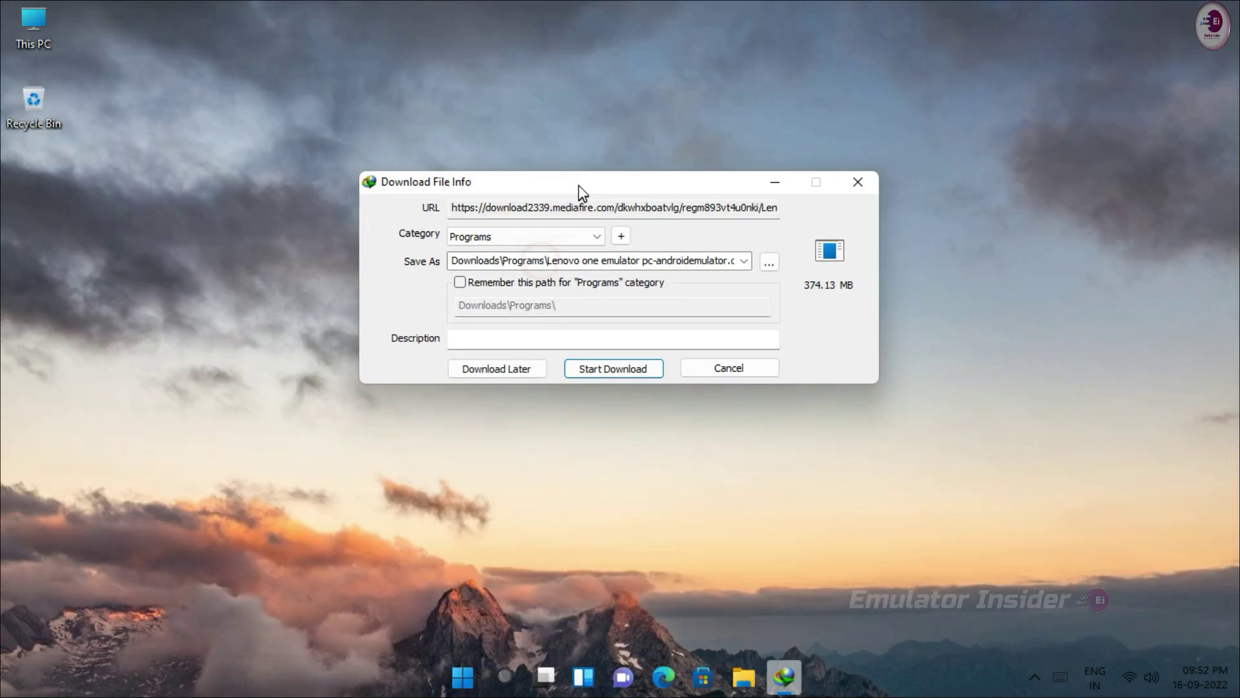
{"action": "left_click", "coordinate": [602, 371]}
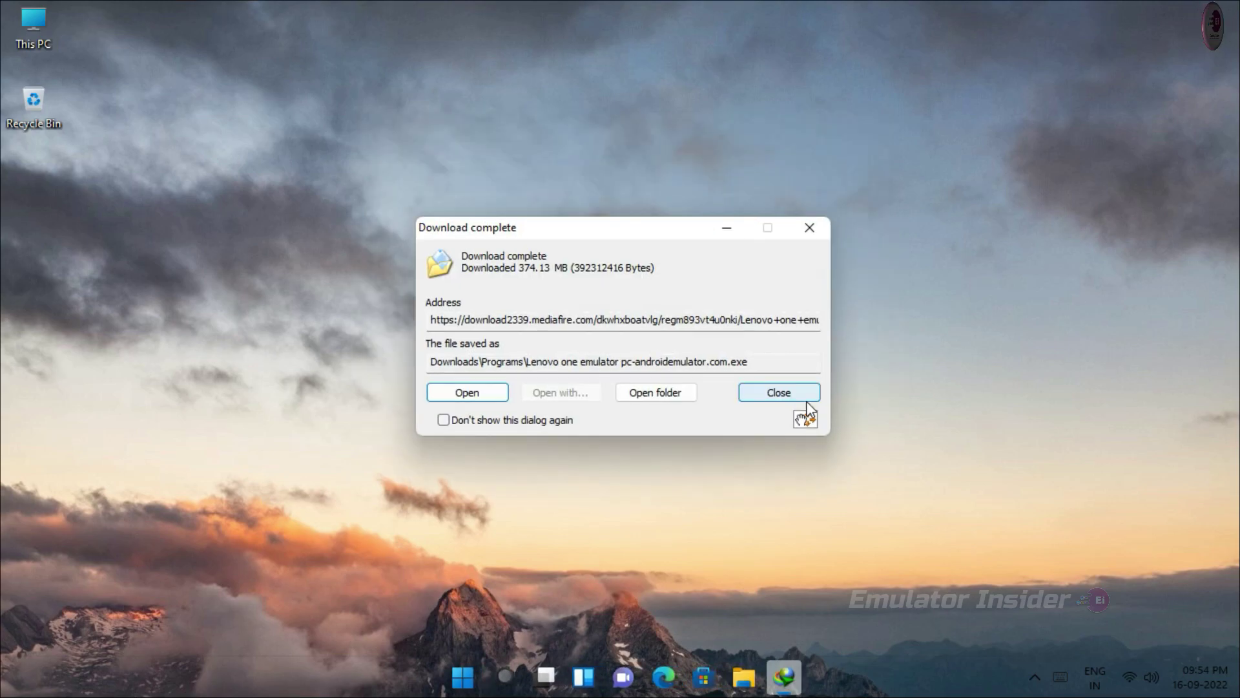
Open the download folder, run the Lenovo one emulator installer as administrator and close the folder window.
{"action": "left_click", "coordinate": [662, 395]}
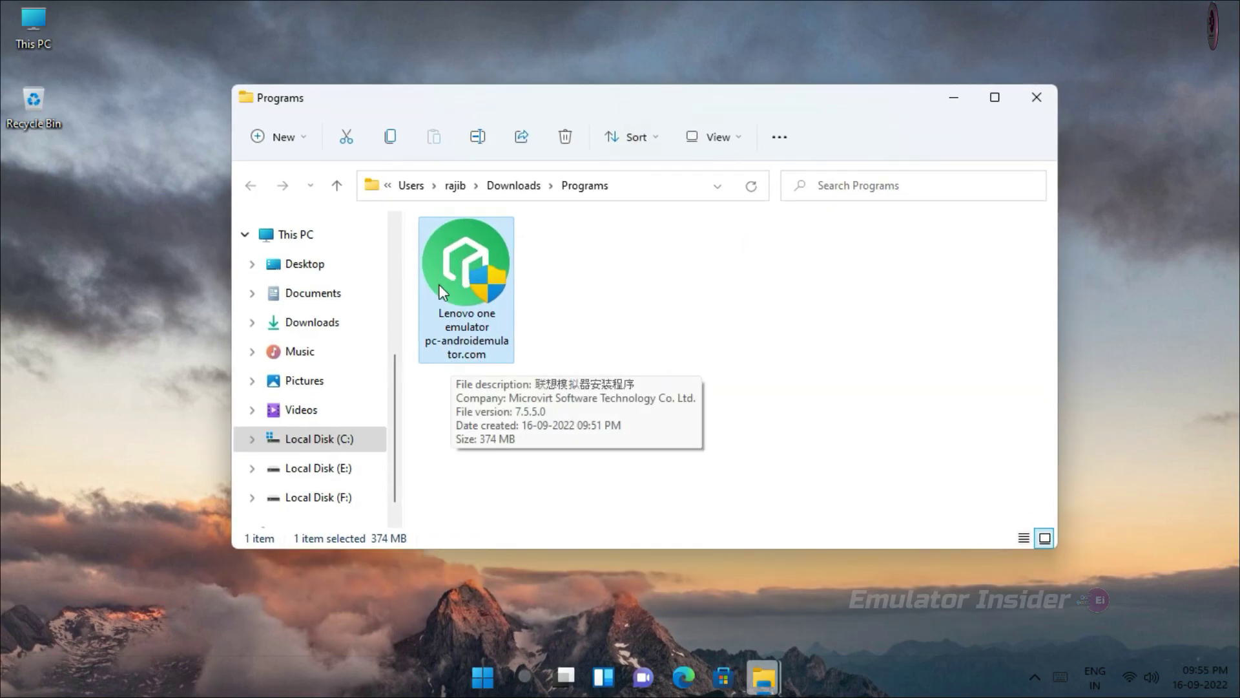
{"action": "double_click", "coordinate": [468, 271]}
{"action": "right_click", "coordinate": [467, 267]}
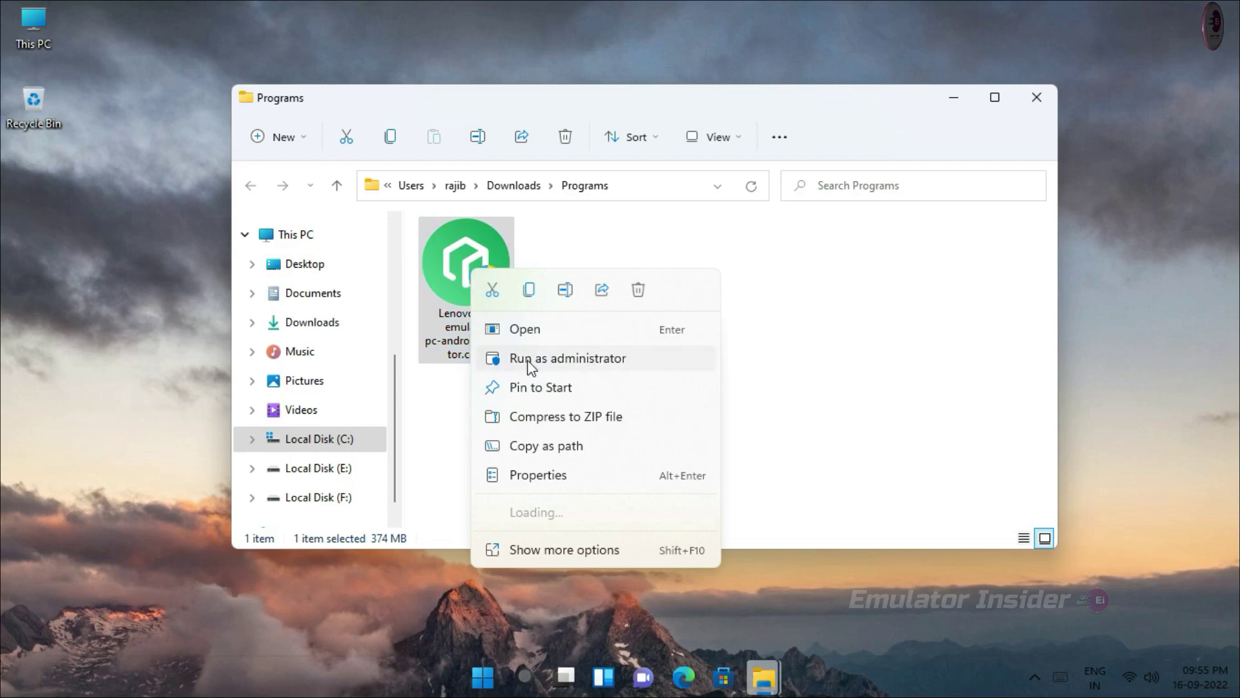
{"action": "left_click", "coordinate": [607, 364]}
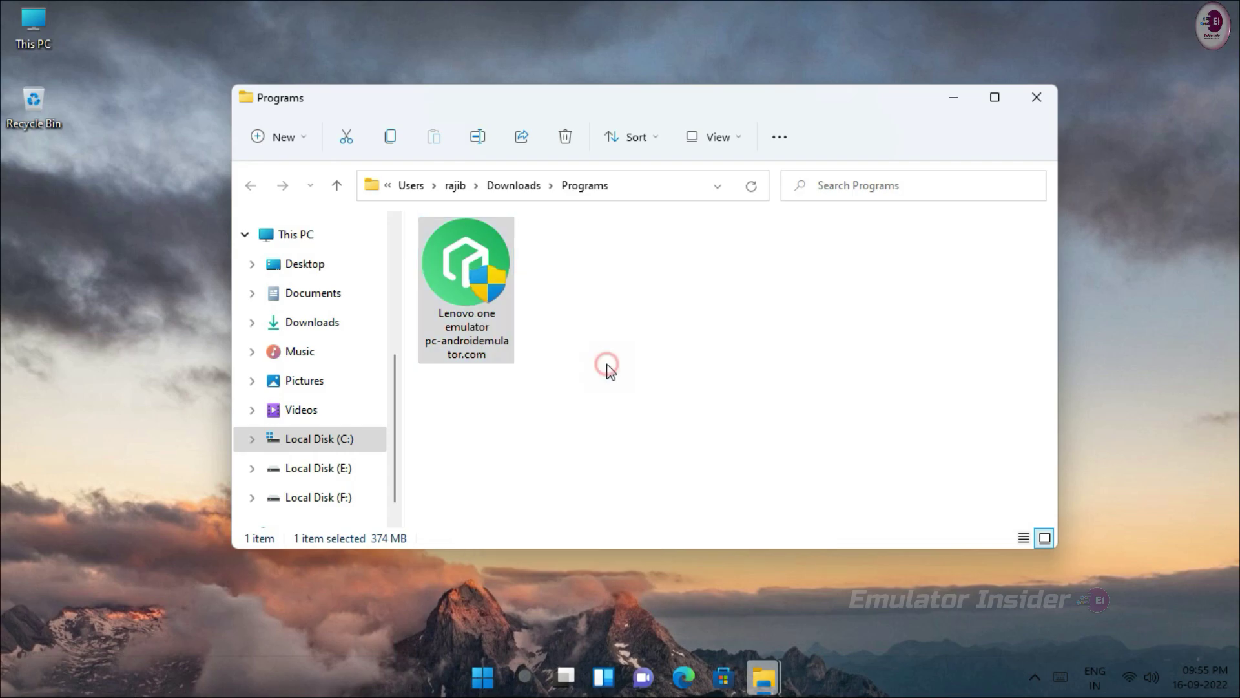
{"action": "left_click", "coordinate": [1037, 101]}
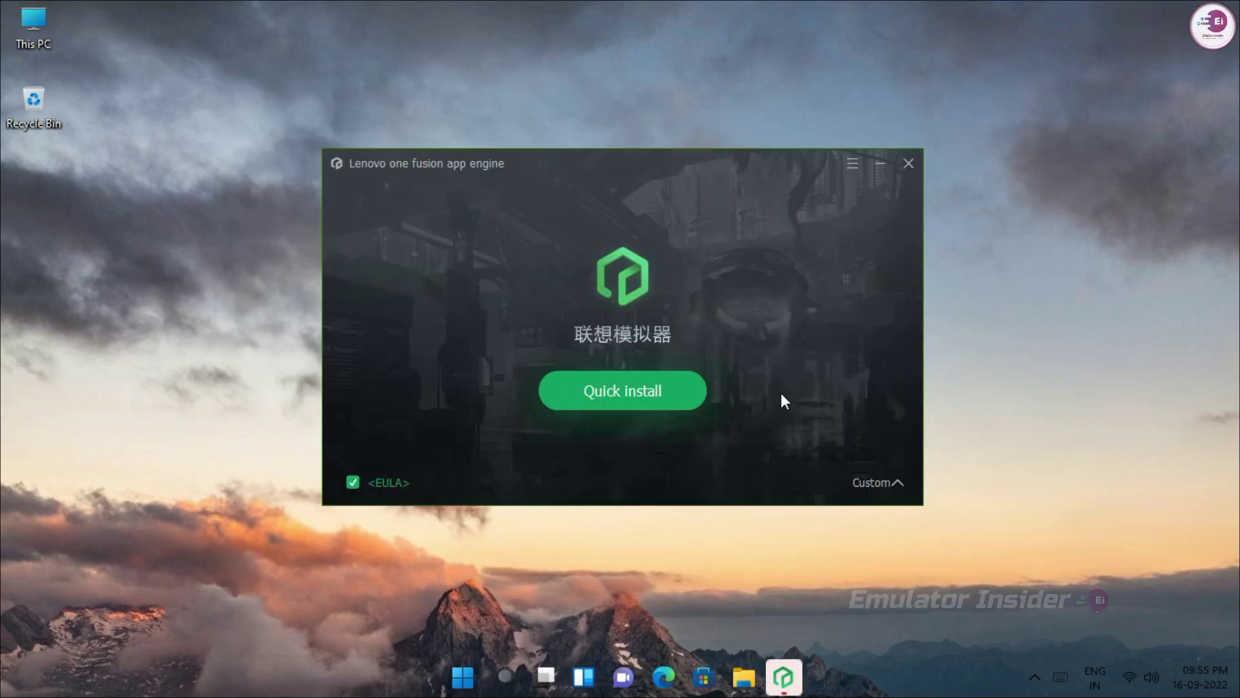
Check the custom install path, keep C:\Program Files\Lenovo\FusionEngine, quick-install the Lenovo one fusion app engine and launch it.
{"action": "left_click", "coordinate": [877, 484]}
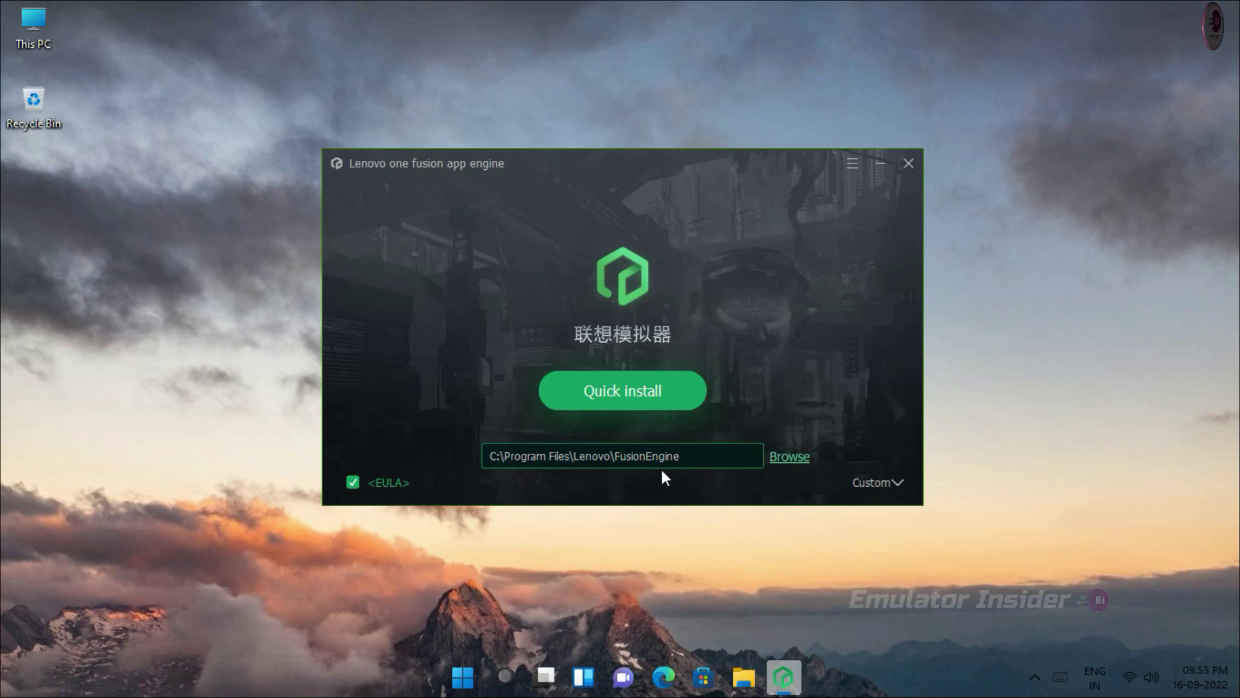
{"action": "left_click", "coordinate": [877, 486]}
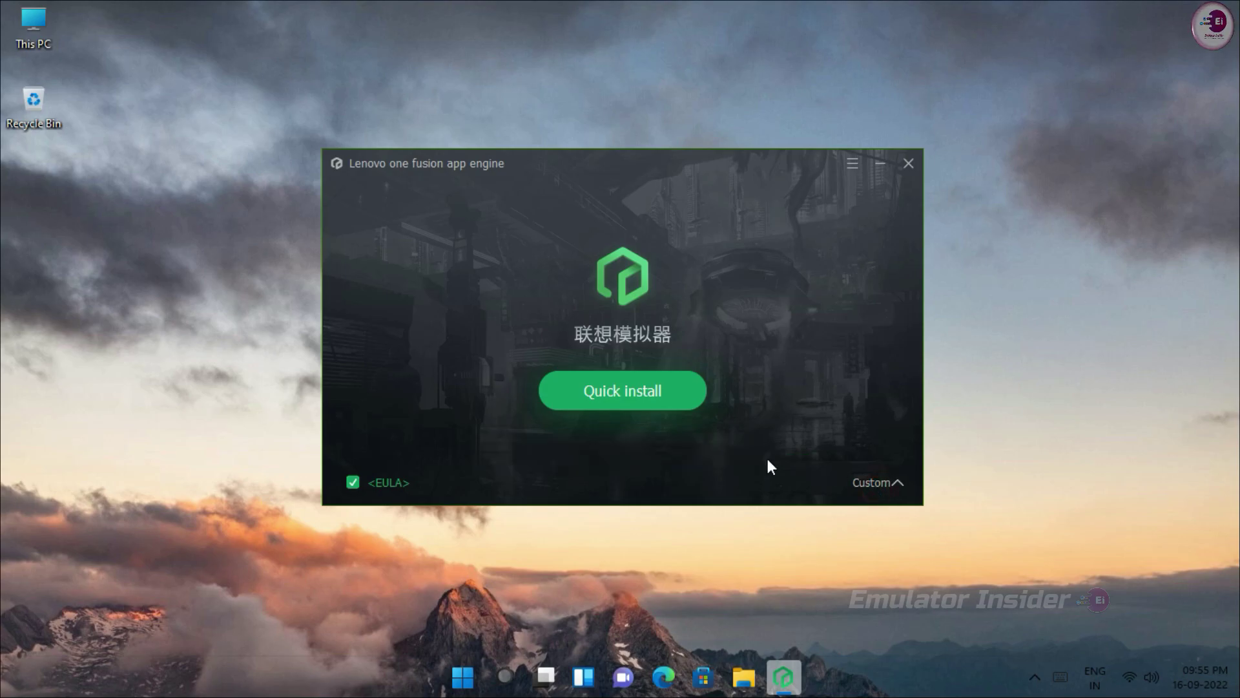
{"action": "left_click", "coordinate": [620, 404]}
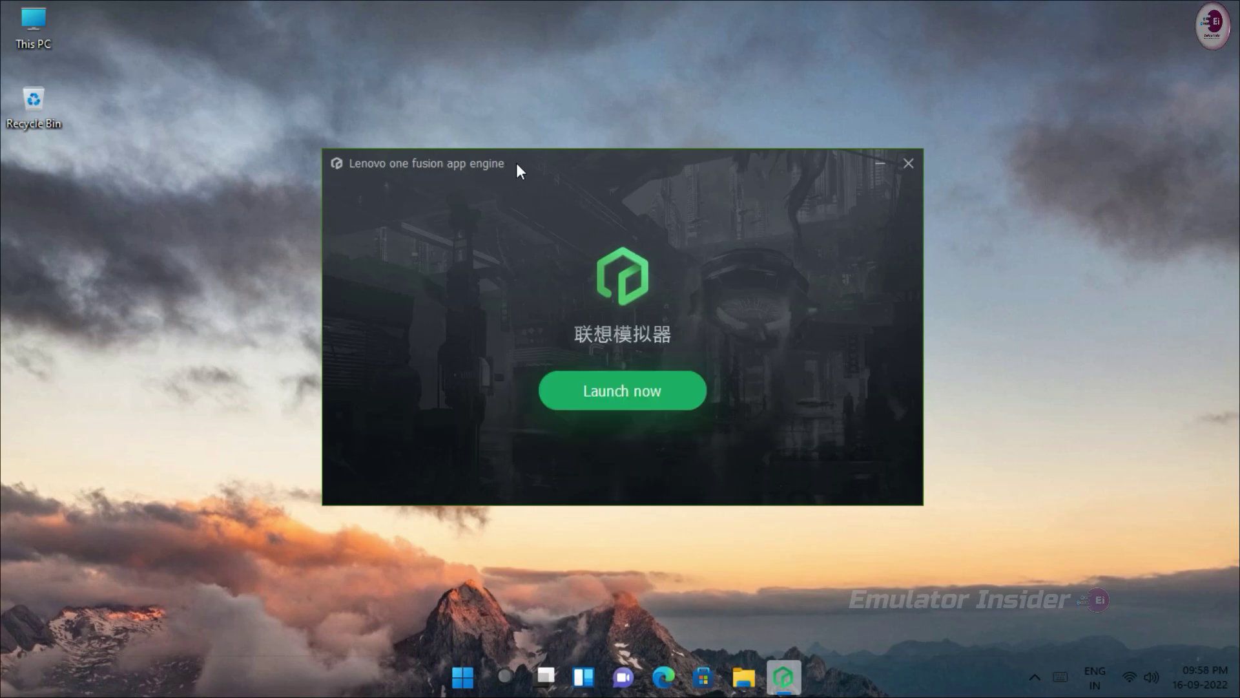
{"action": "left_click", "coordinate": [678, 400]}
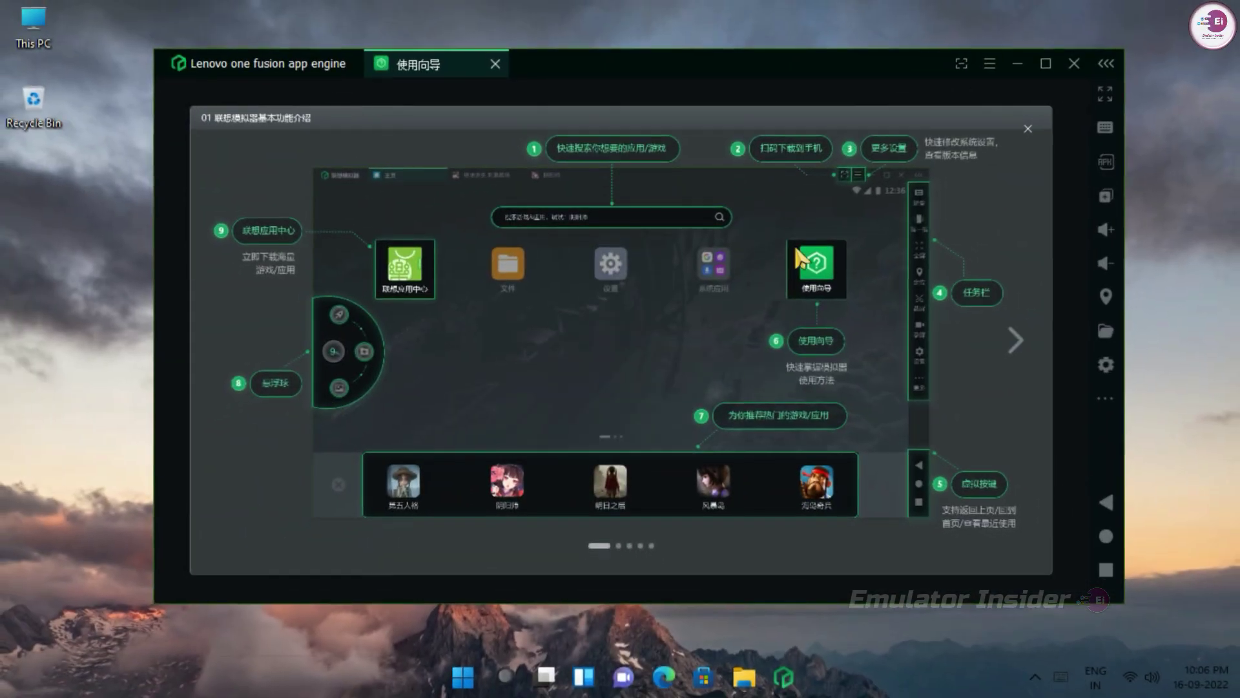
Page through the five-page feature guide to its last page and close the guide.
{"action": "left_click", "coordinate": [1017, 341]}
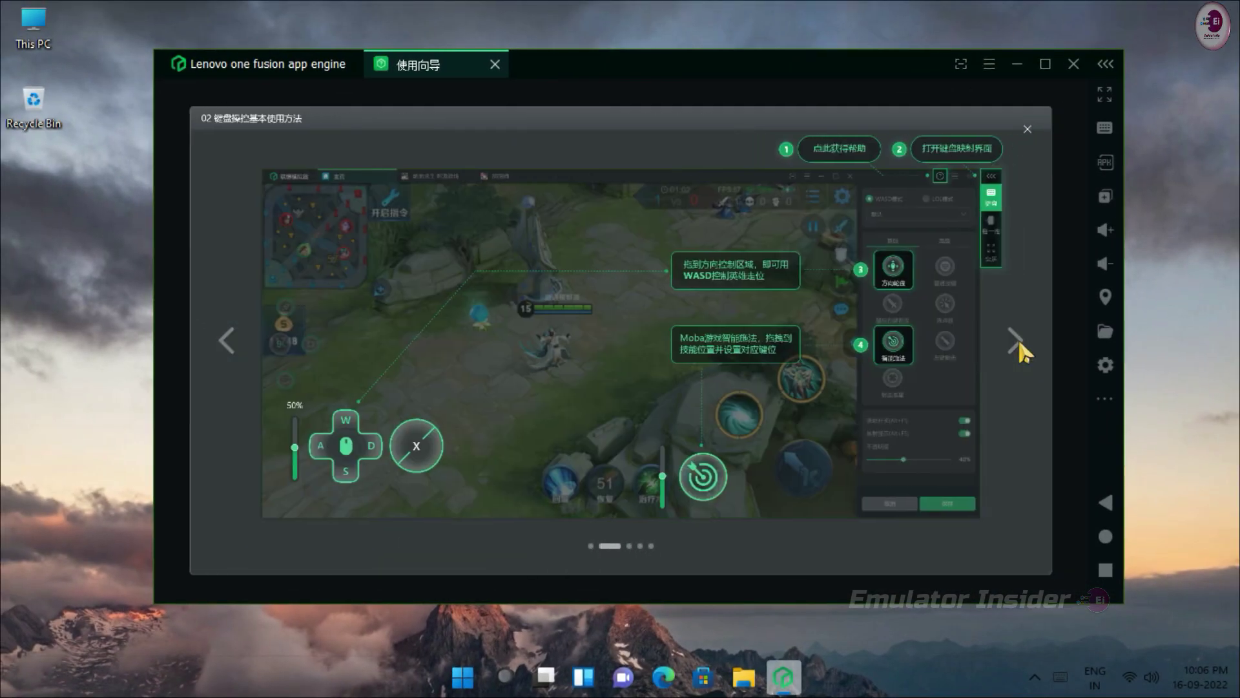
{"action": "left_click", "coordinate": [1018, 341]}
{"action": "left_click", "coordinate": [1017, 341]}
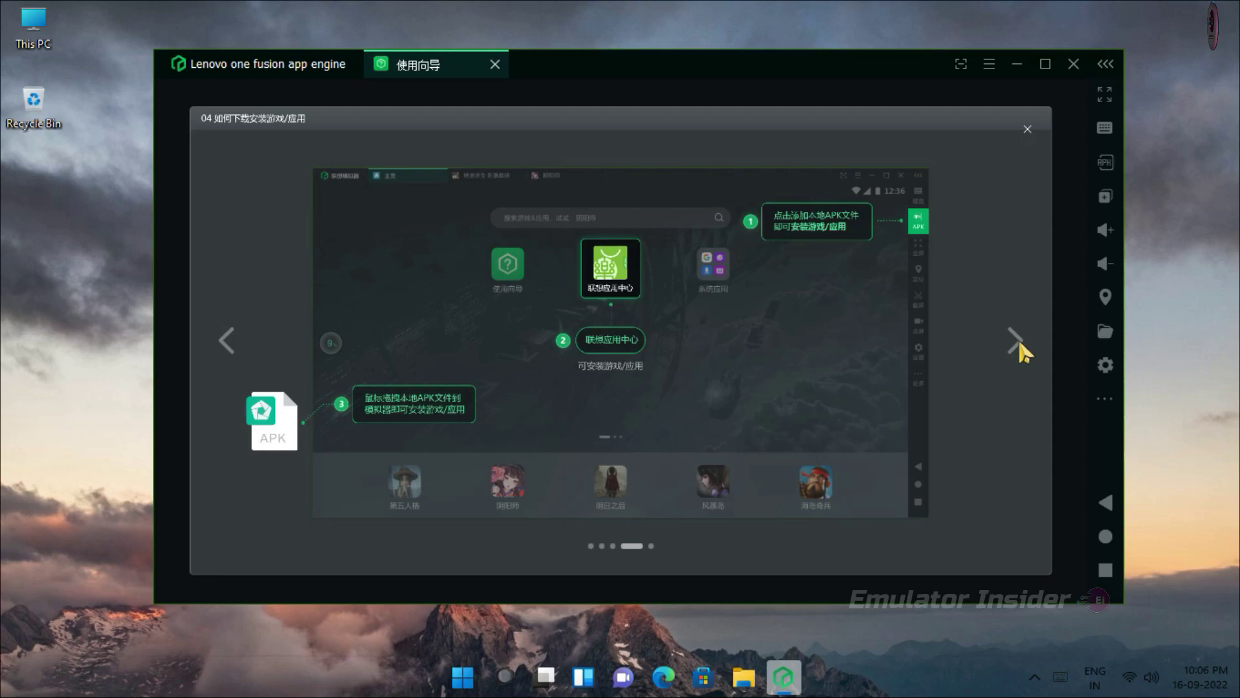
{"action": "left_click", "coordinate": [1017, 341]}
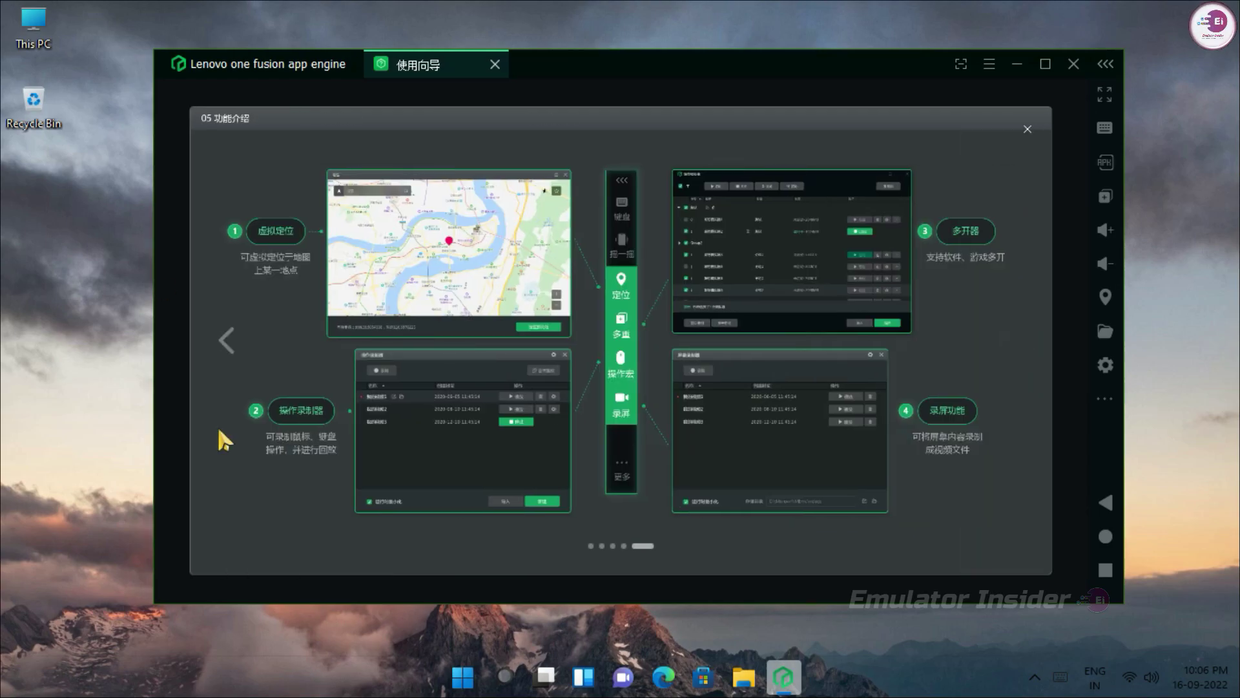
{"action": "left_click", "coordinate": [495, 64]}
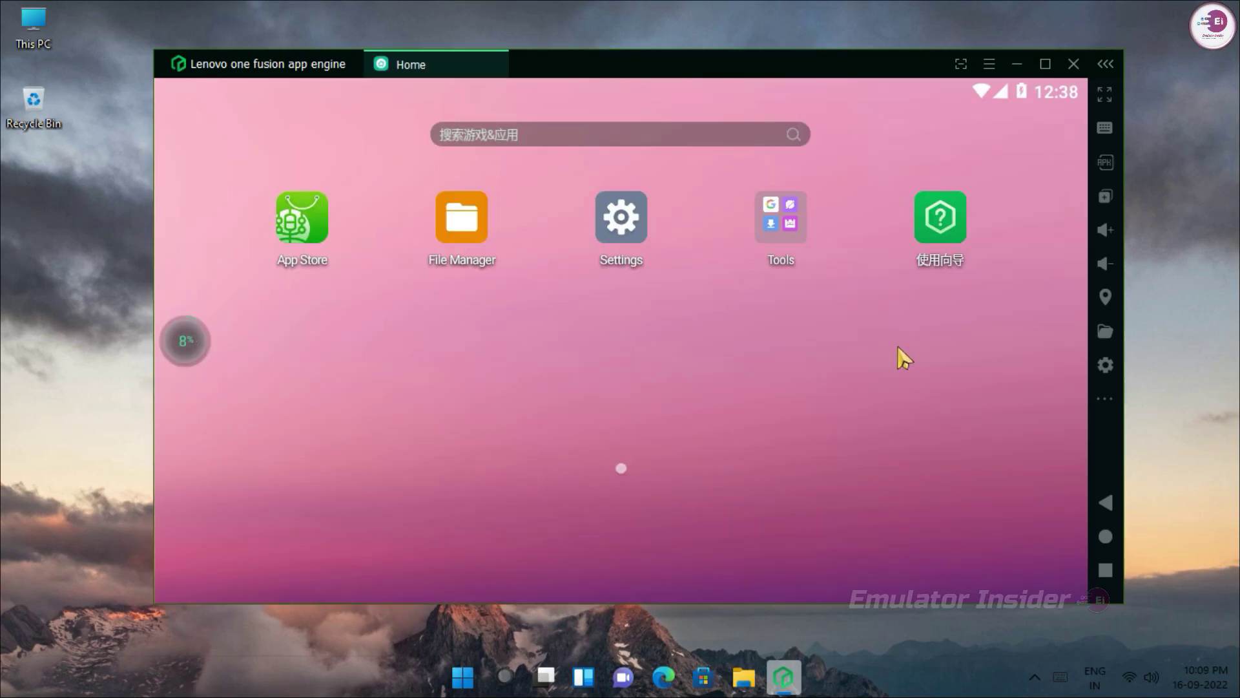
Look at the apps inside the Tools folder on the emulator's home screen and close the folder.
{"action": "left_click_drag", "start_coordinate": [905, 359], "coordinate": [950, 360]}
{"action": "left_click", "coordinate": [800, 206]}
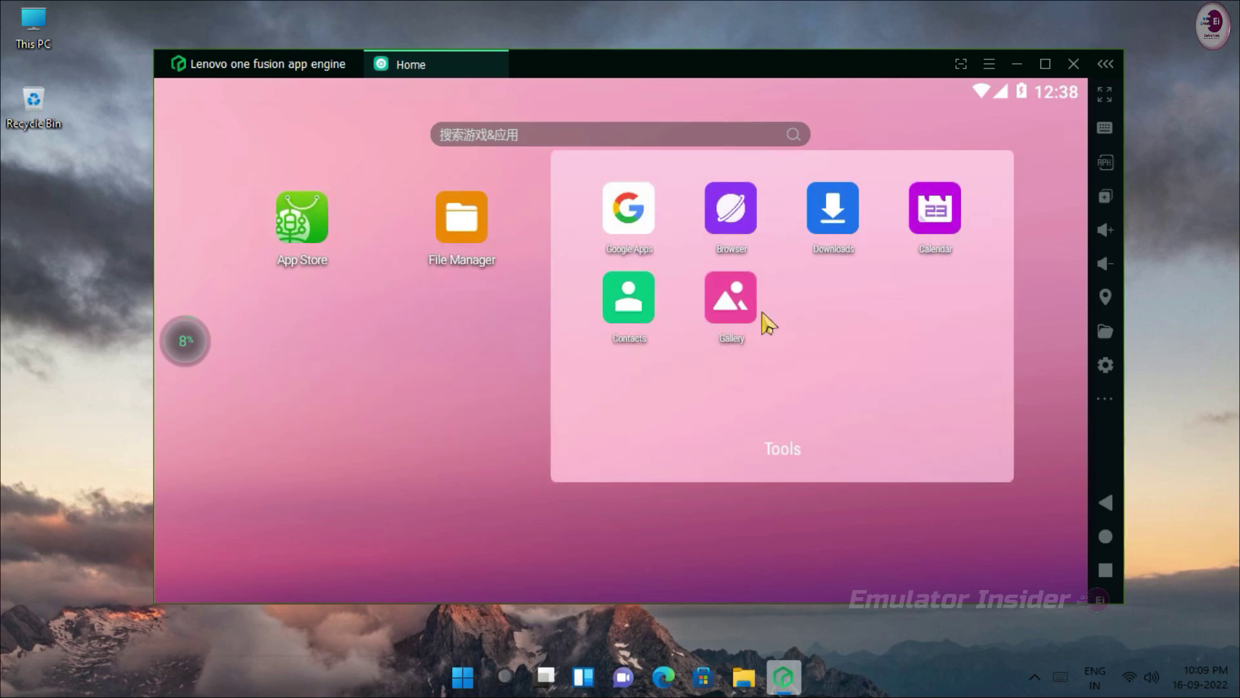
{"action": "left_click", "coordinate": [396, 350]}
Check the Android version under About tablet in the Android Settings app, show its version artwork and close Settings.
{"action": "left_click", "coordinate": [621, 223]}
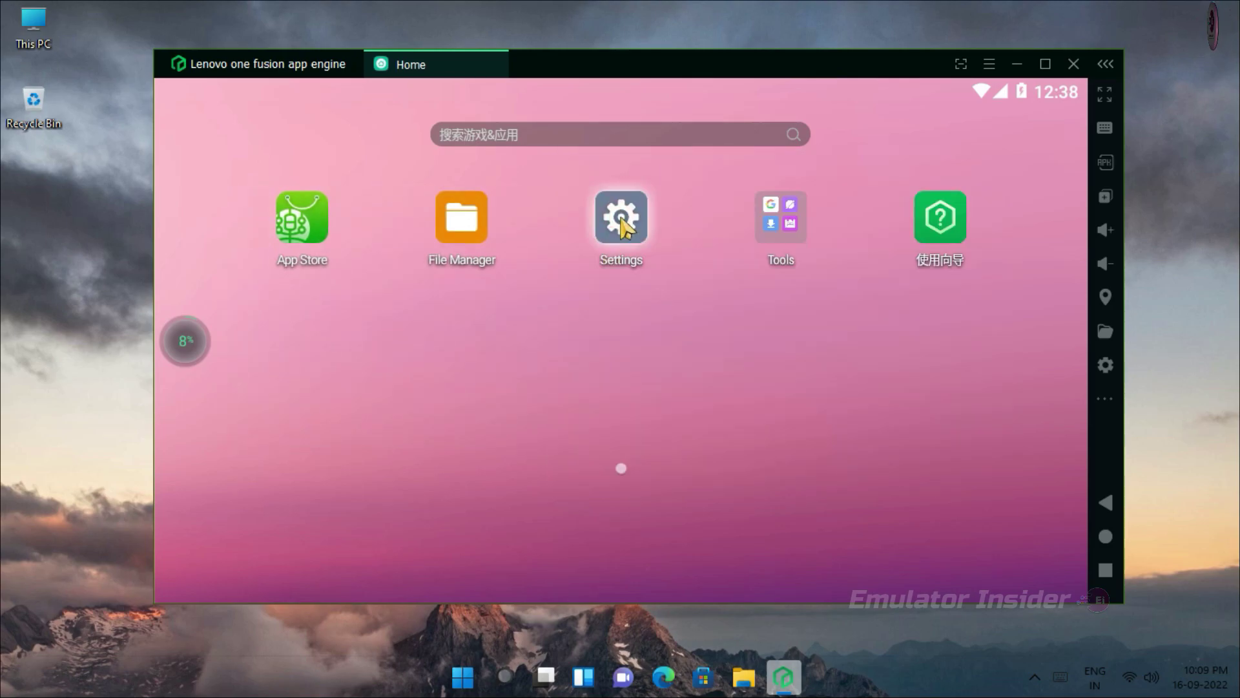
{"action": "scroll", "coordinate": [671, 423], "scroll_direction": "down", "scroll_amount": 20}
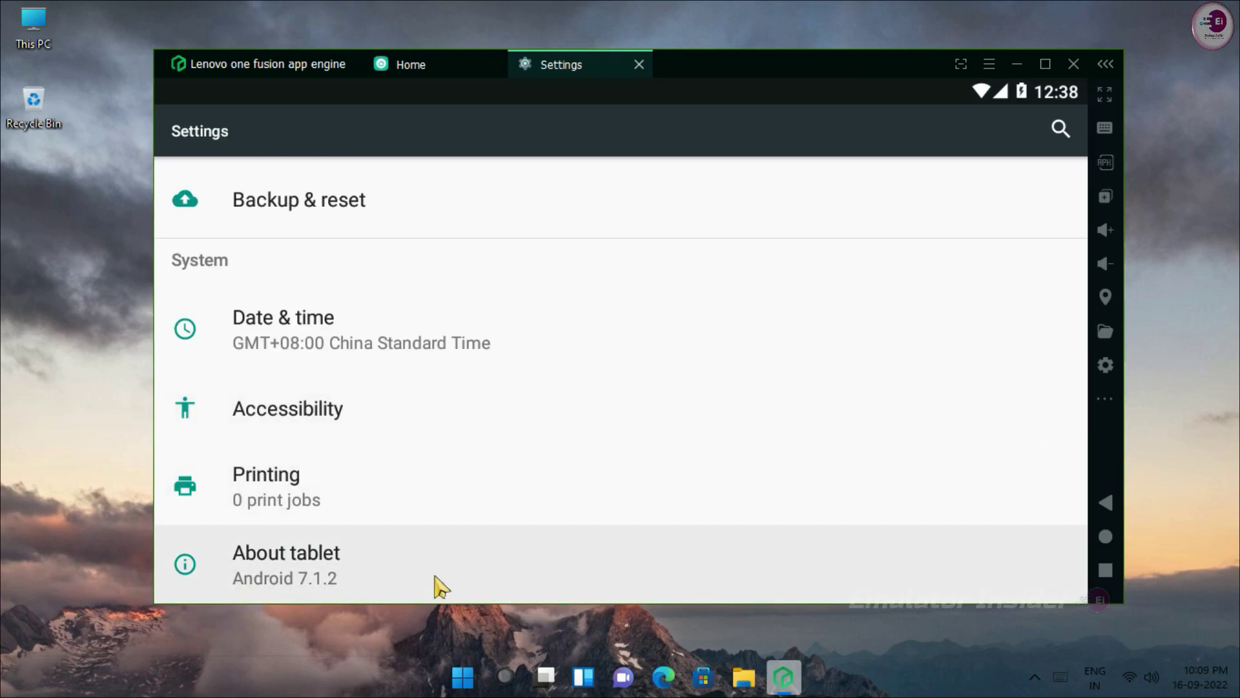
{"action": "left_click", "coordinate": [504, 565]}
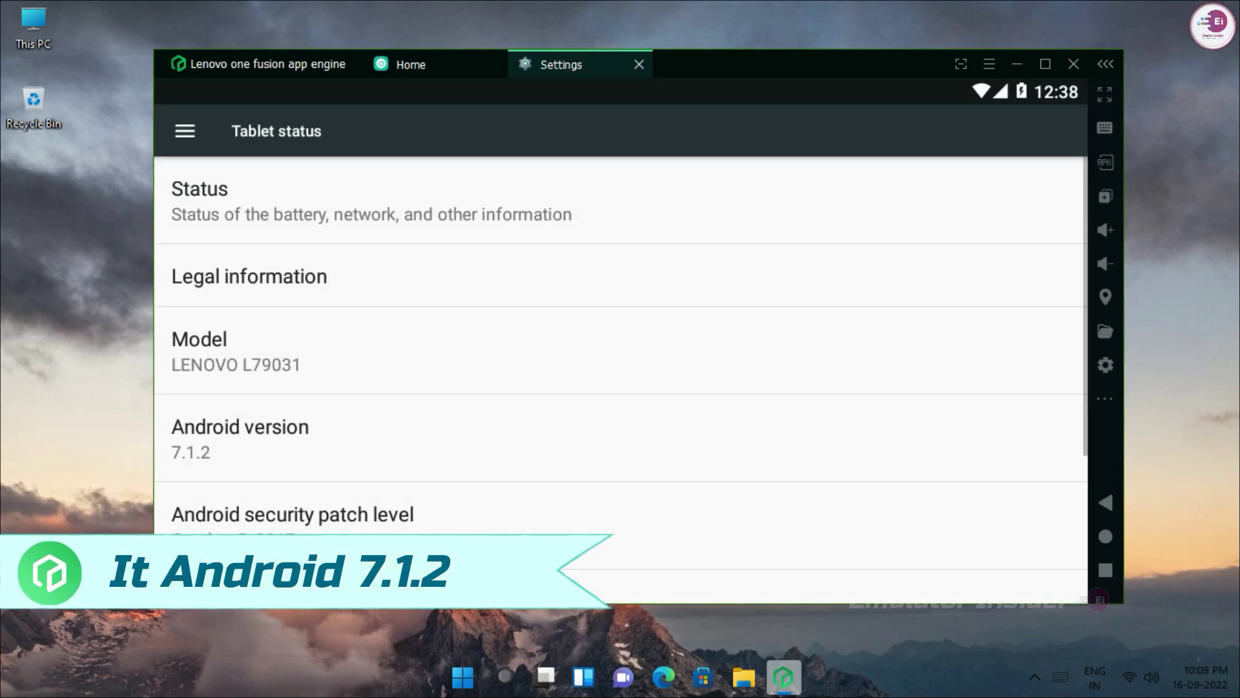
{"action": "triple_click", "coordinate": [390, 437]}
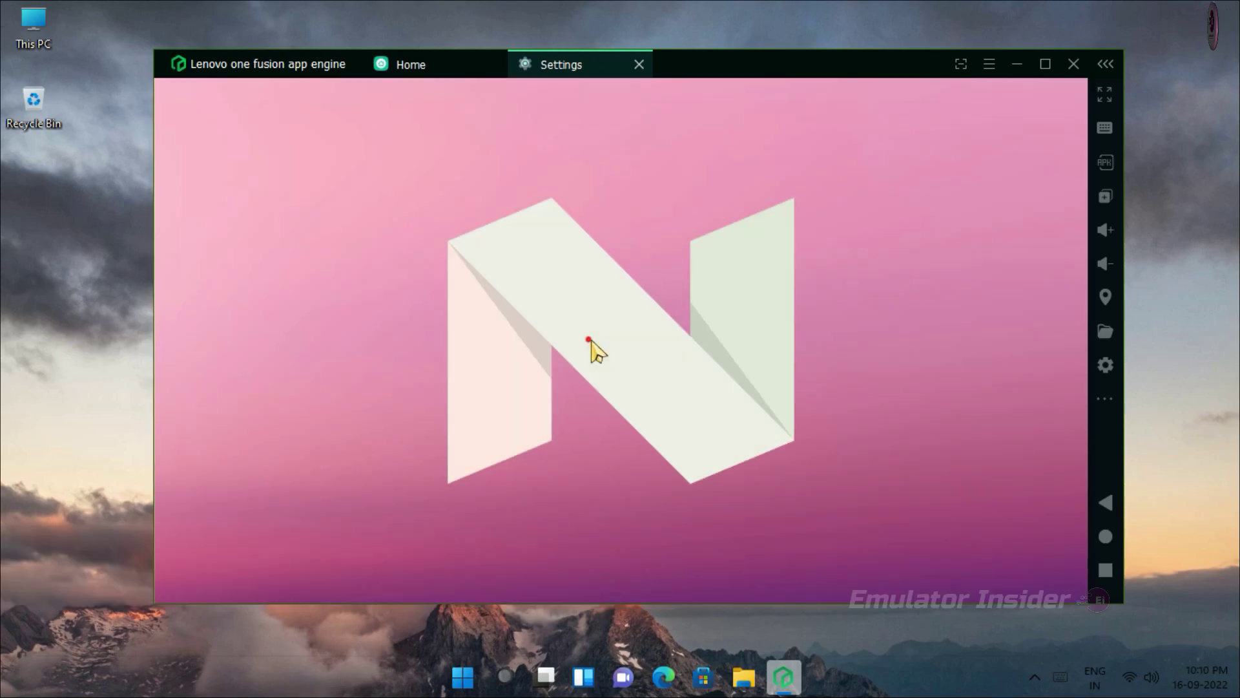
{"action": "left_click", "coordinate": [604, 354]}
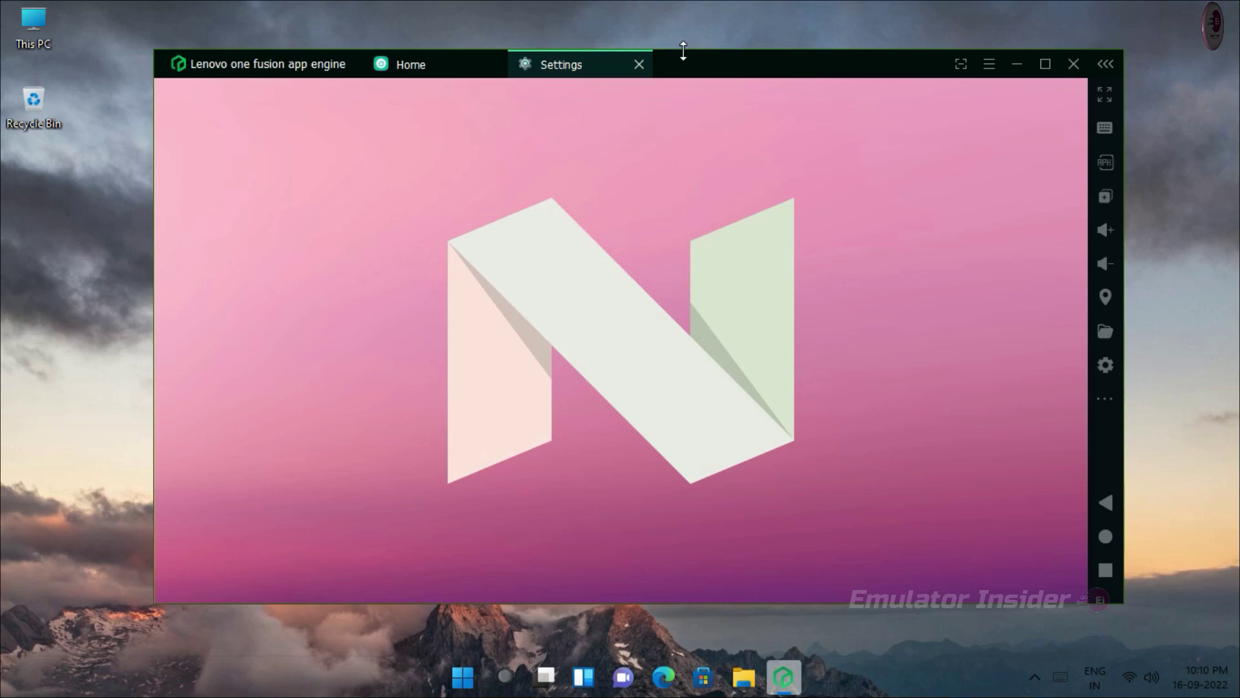
{"action": "left_click", "coordinate": [642, 67]}
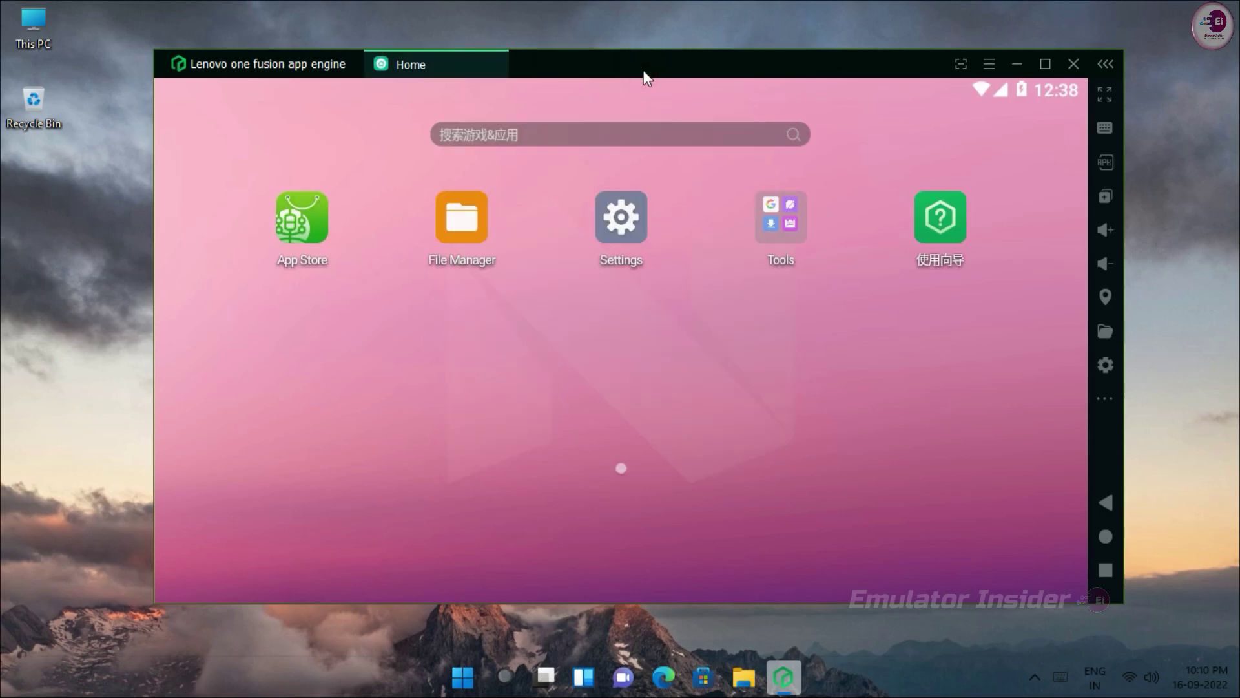
Check the emulator's current version in its About information and close it.
{"action": "left_click", "coordinate": [989, 67]}
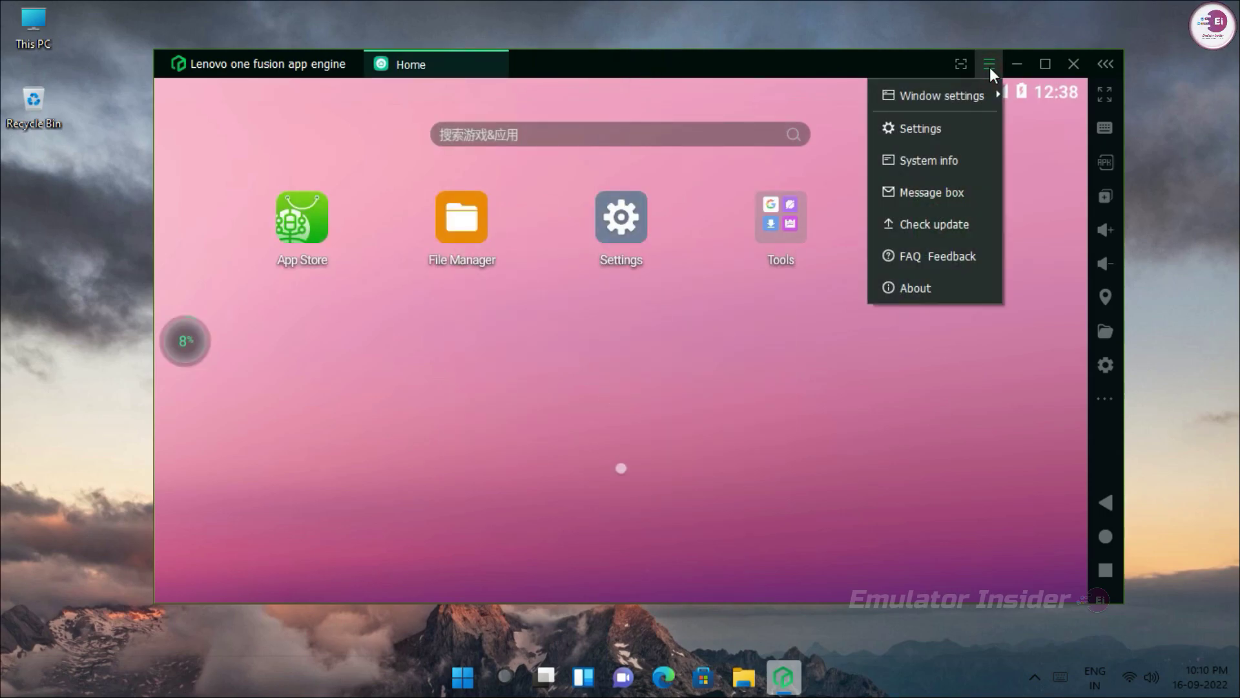
{"action": "left_click", "coordinate": [894, 290]}
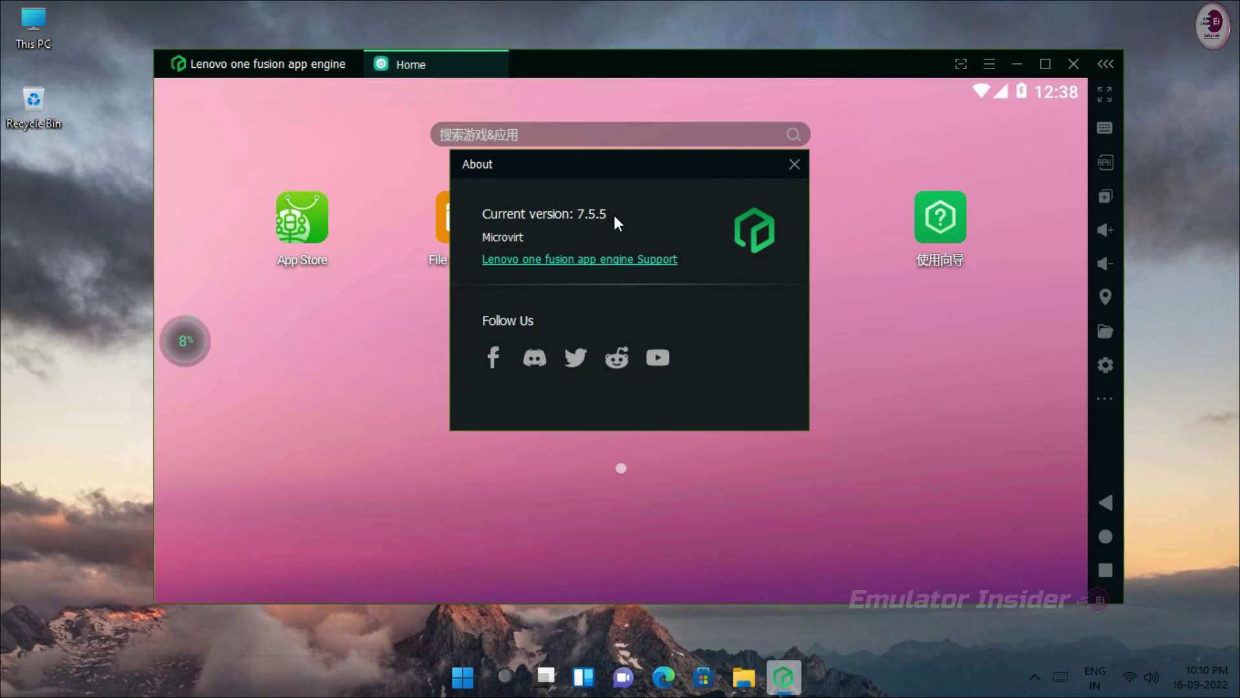
{"action": "left_click", "coordinate": [793, 165]}
Set the Engine performance preset to Medium (CPU:2 RAM:2048MB) in the emulator's system settings.
{"action": "left_click", "coordinate": [983, 71]}
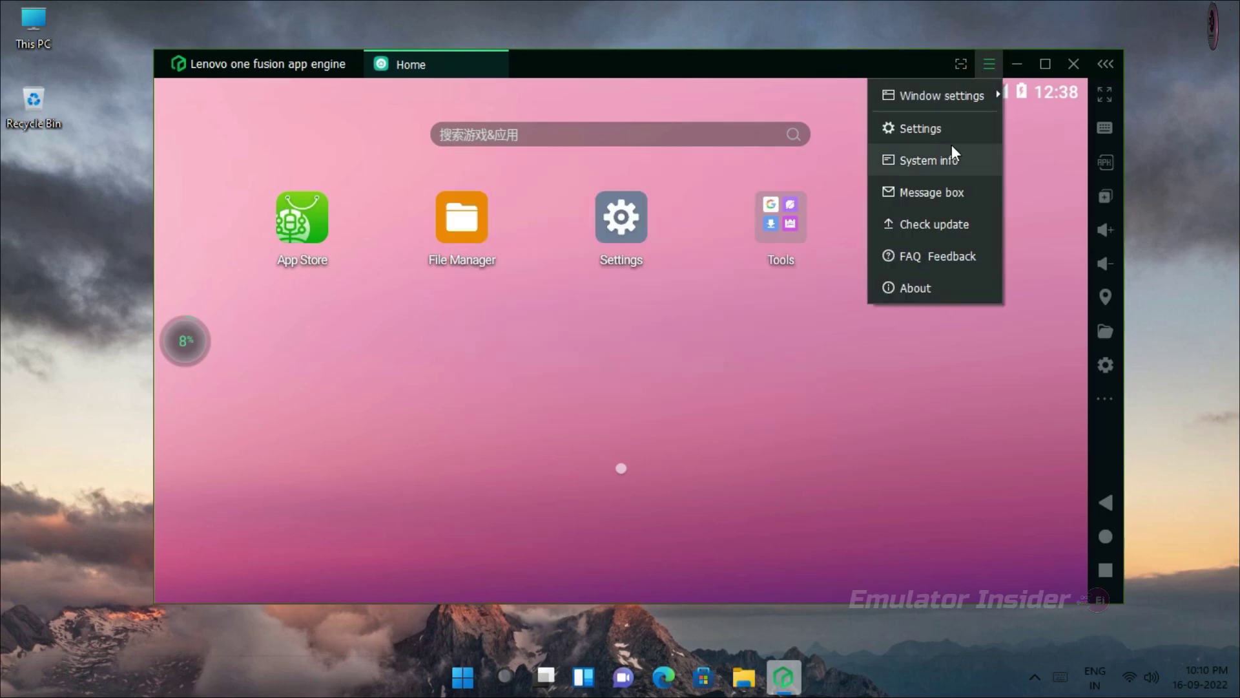
{"action": "left_click", "coordinate": [915, 135]}
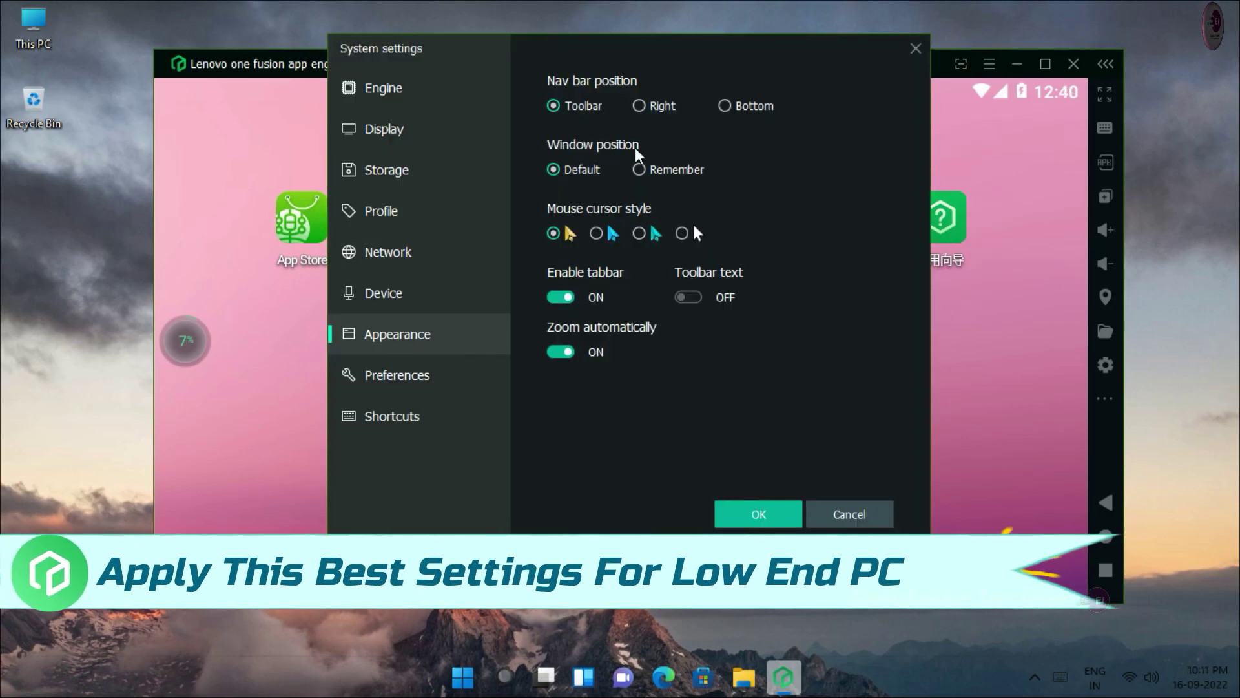
{"action": "left_click", "coordinate": [399, 91]}
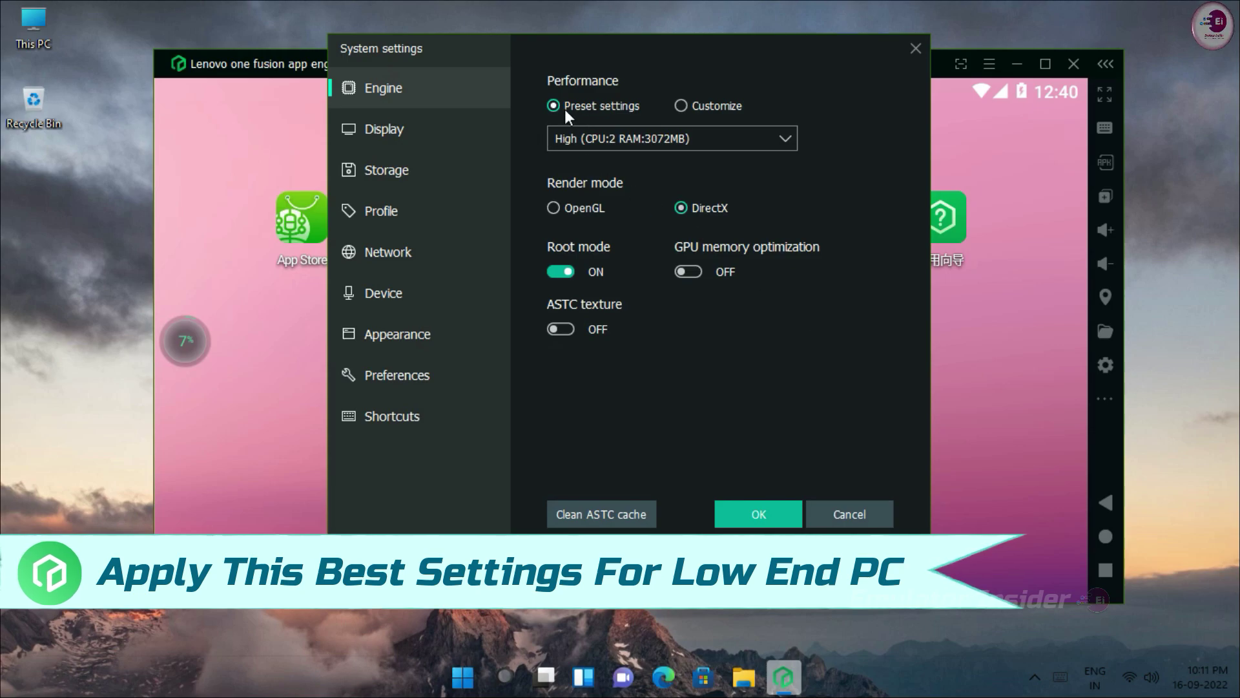
{"action": "left_click", "coordinate": [698, 137]}
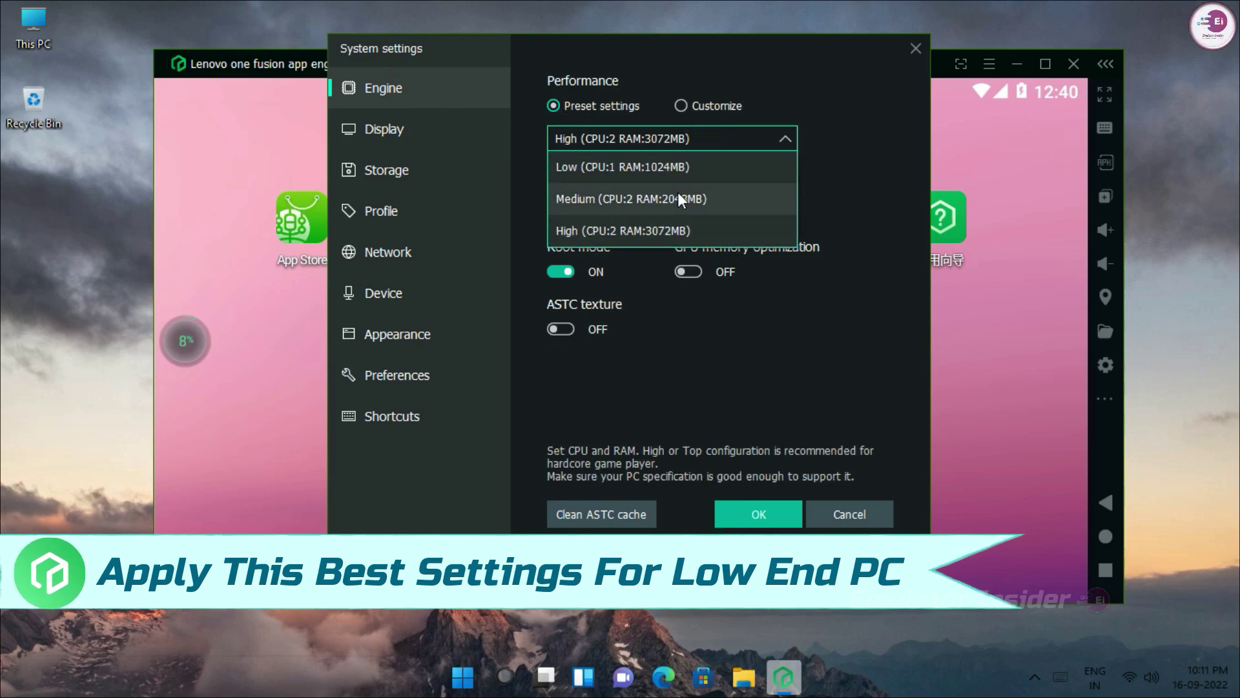
{"action": "left_click", "coordinate": [564, 201]}
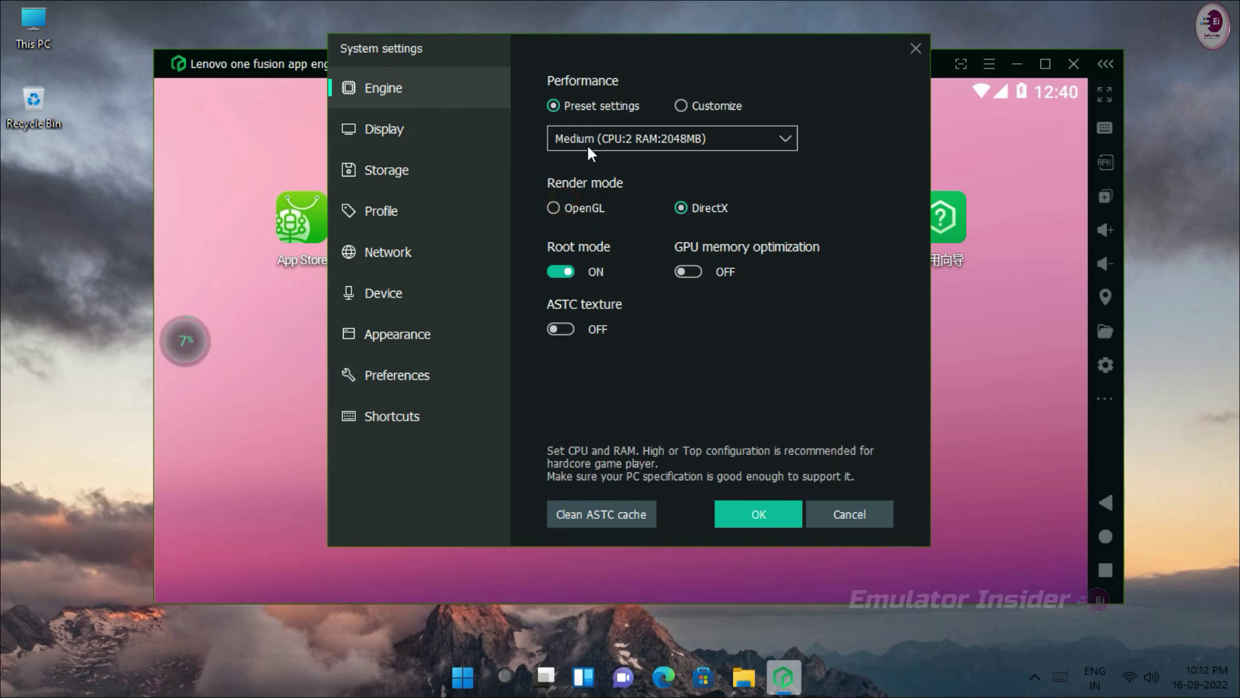
Set a custom display resolution of 1280 x 720 with a DPI of 240.
{"action": "left_click", "coordinate": [394, 132]}
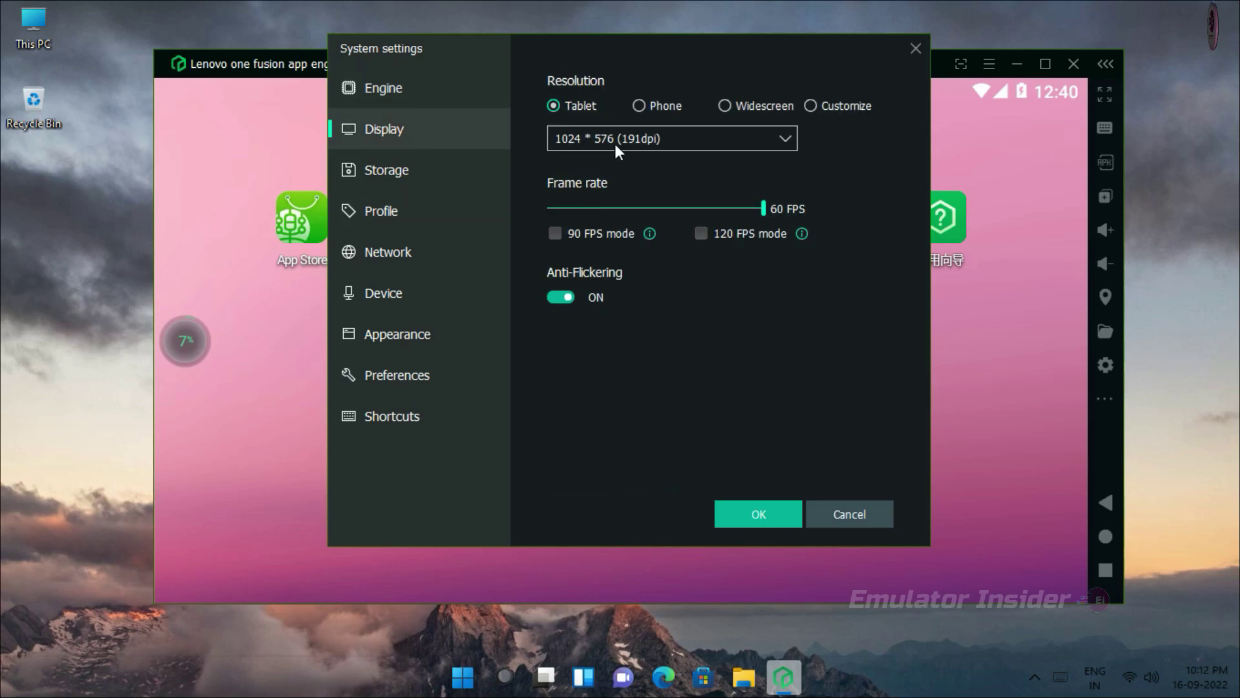
{"action": "left_click", "coordinate": [638, 139]}
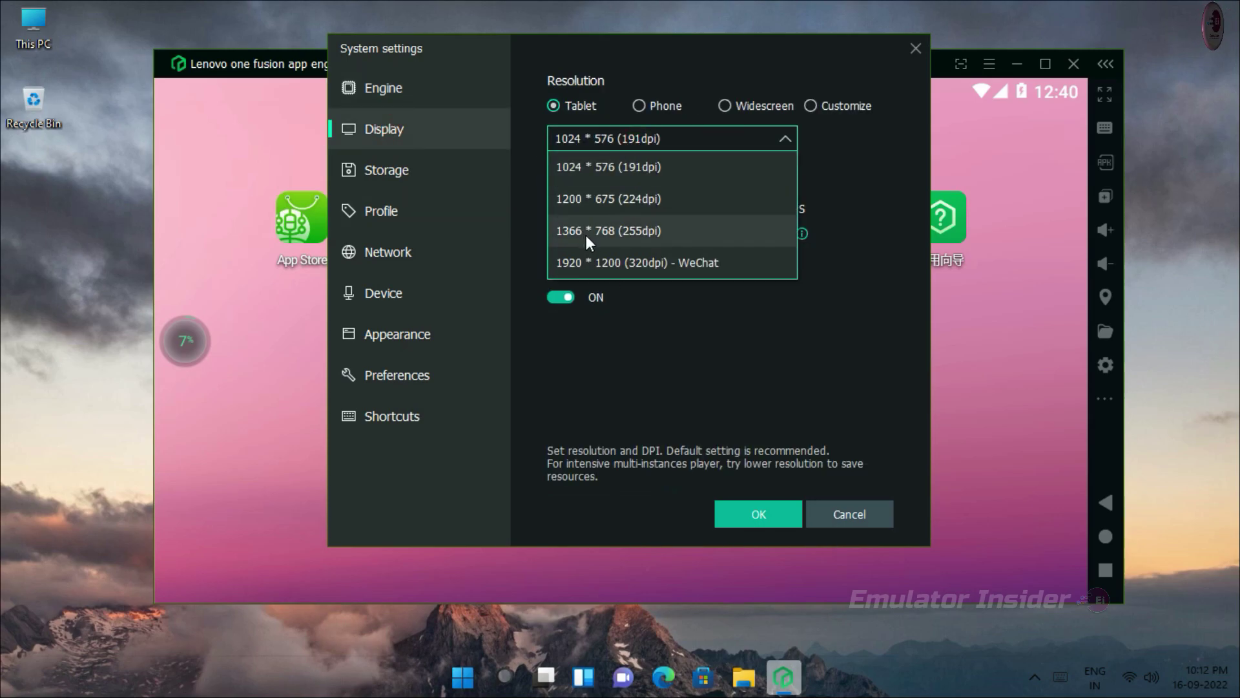
{"action": "left_click", "coordinate": [843, 142]}
{"action": "left_click", "coordinate": [846, 108]}
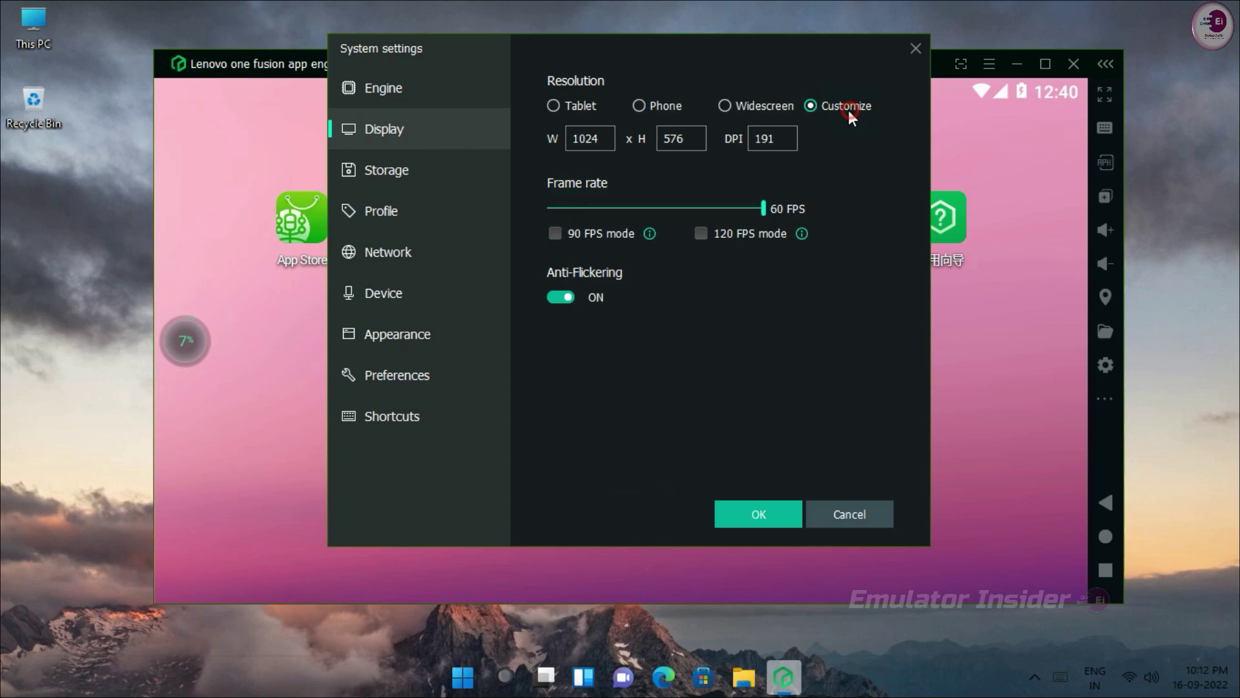
{"action": "double_click", "coordinate": [613, 138]}
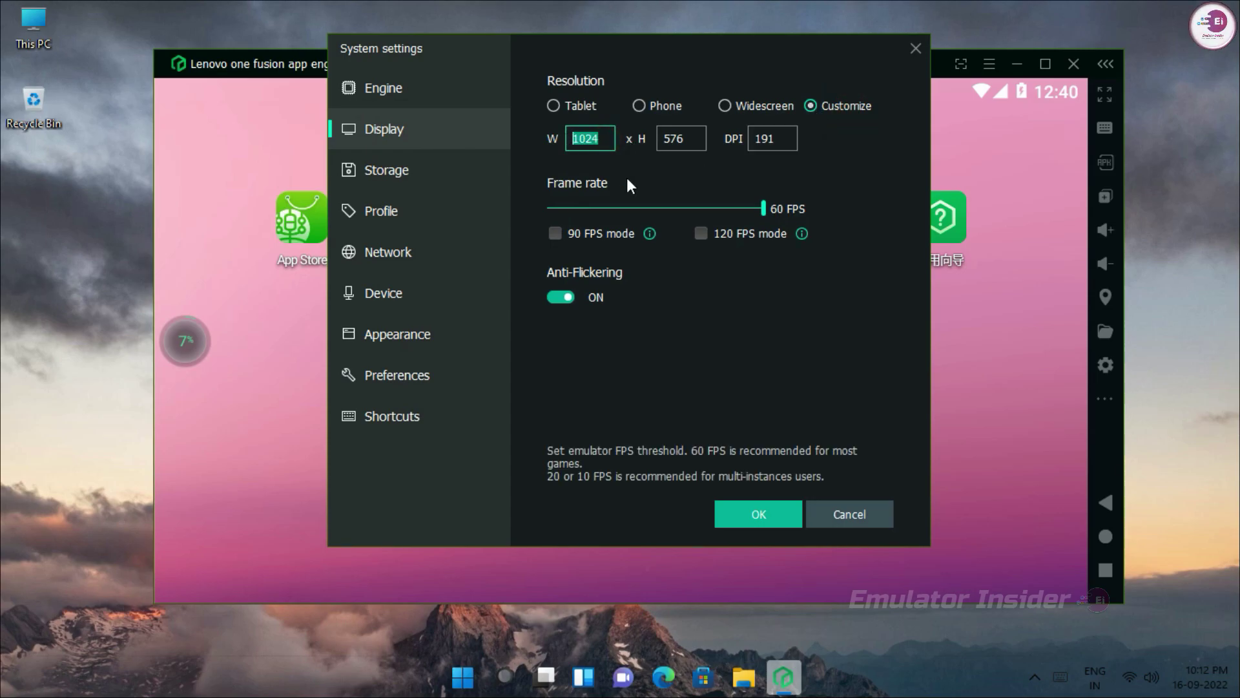
{"action": "type", "text": "1280"}
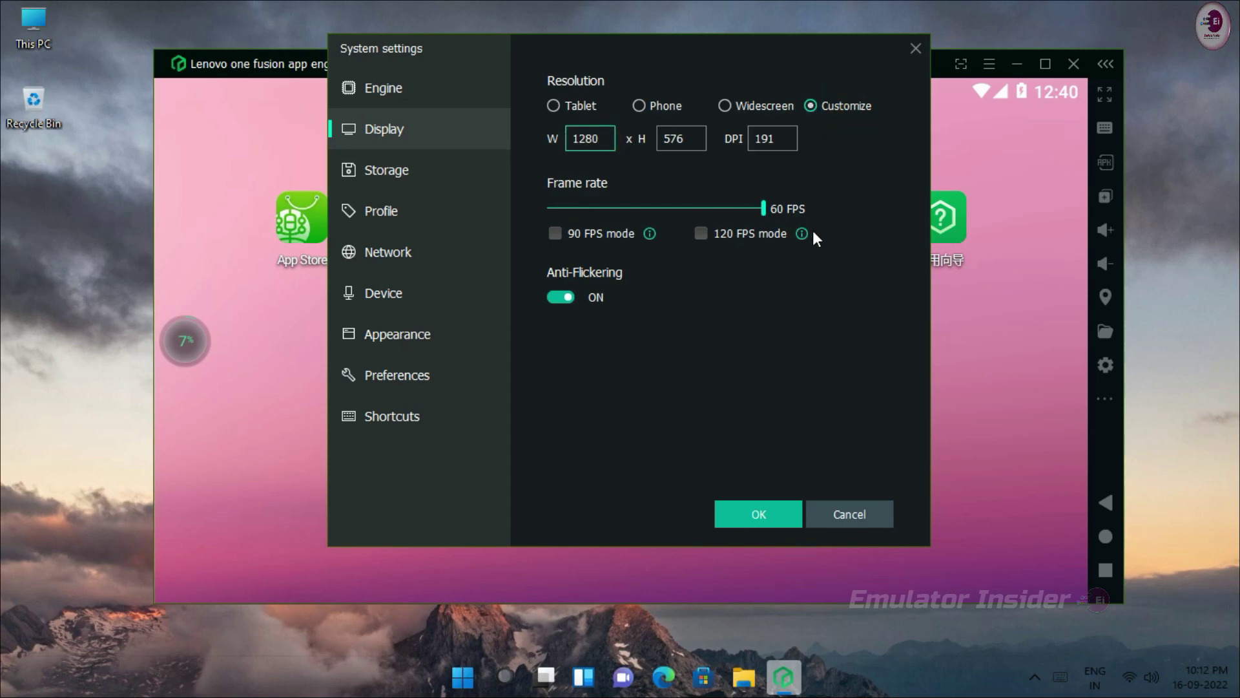
{"action": "left_click", "coordinate": [678, 139]}
{"action": "double_click", "coordinate": [678, 138]}
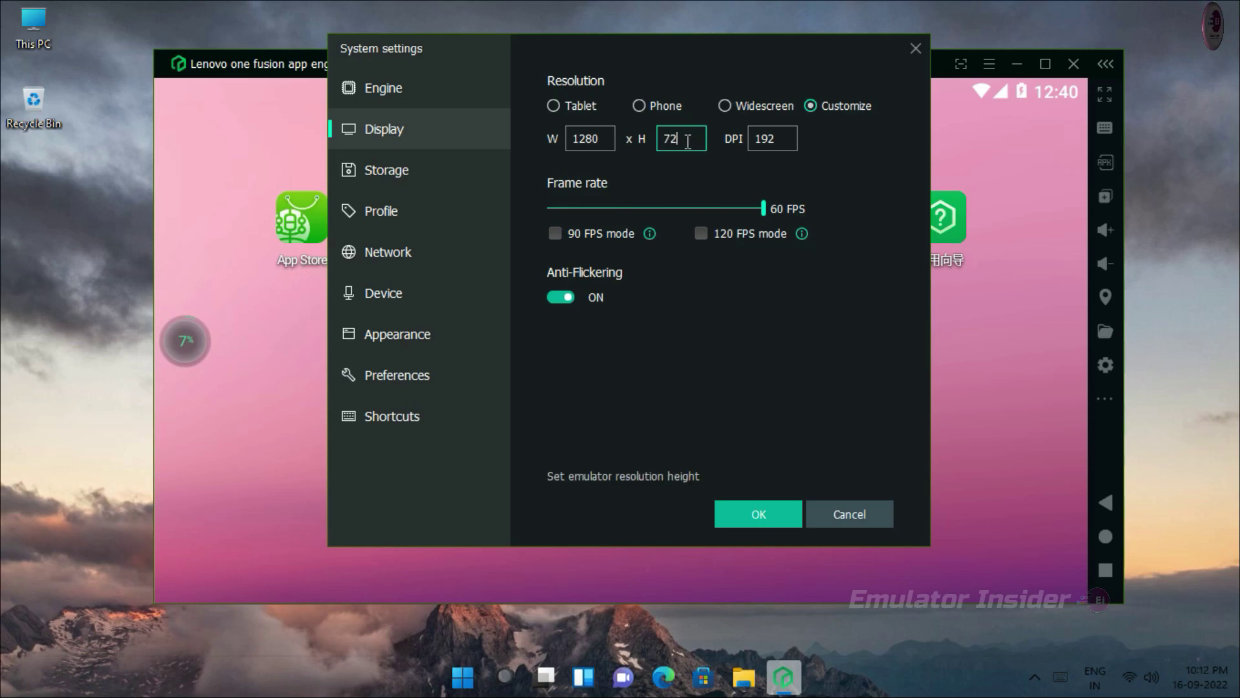
{"action": "left_click", "coordinate": [789, 139]}
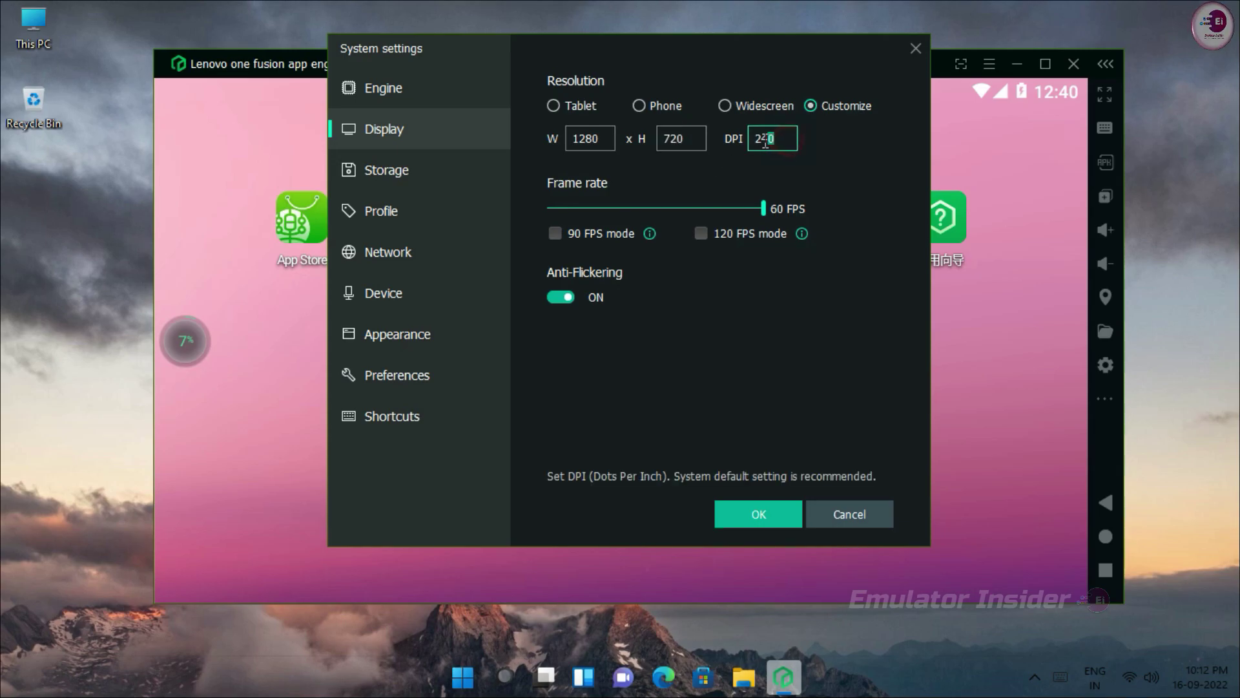
{"action": "left_click", "coordinate": [794, 165]}
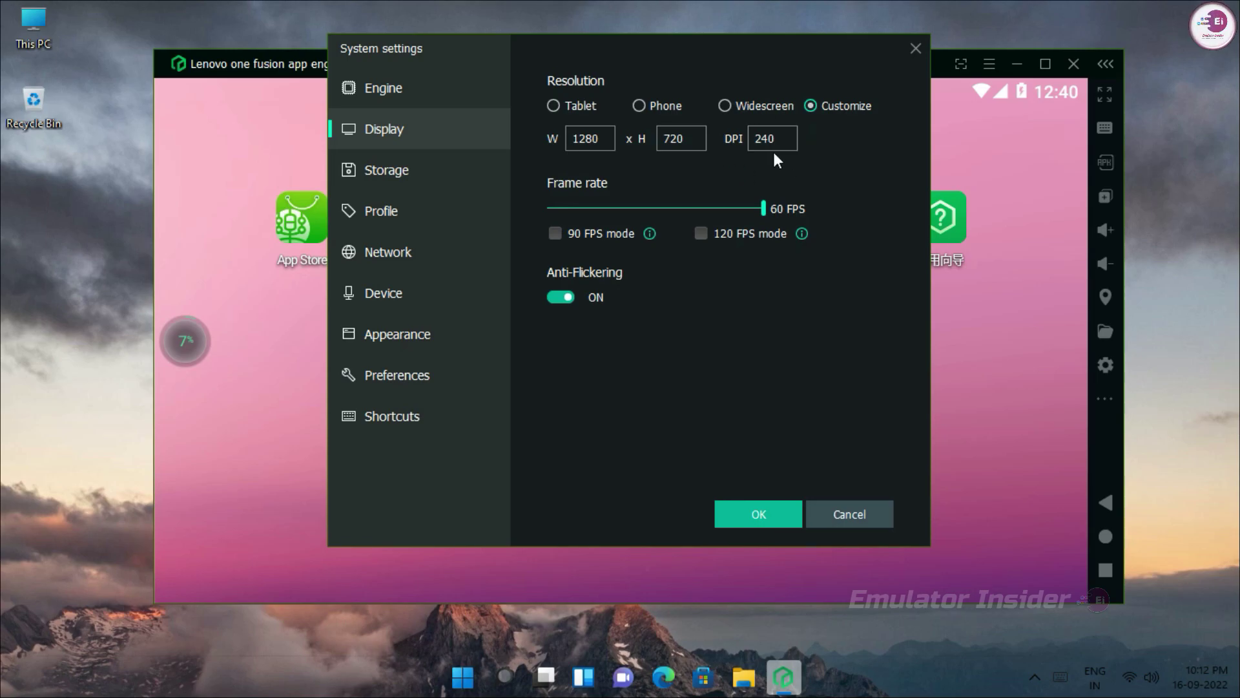
Review the remaining system settings categories, set the mouse cursor style to the white arrow and save the settings.
{"action": "left_click", "coordinate": [438, 184]}
{"action": "left_click", "coordinate": [432, 224]}
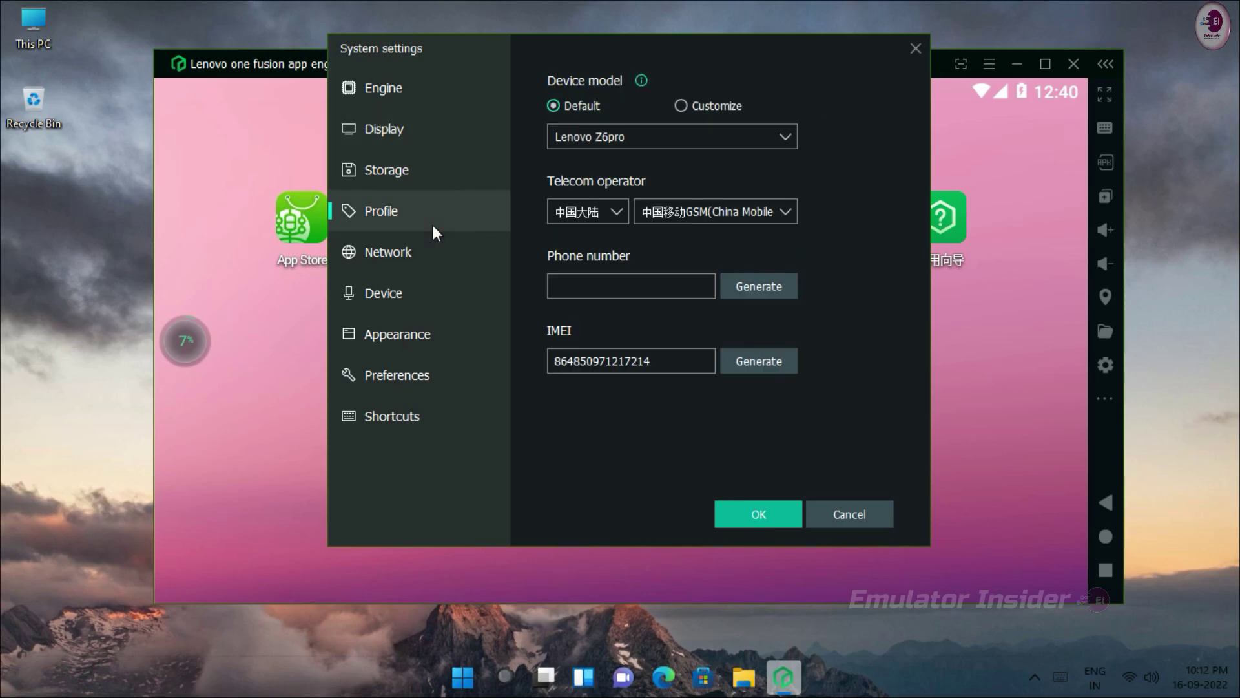
{"action": "left_click", "coordinate": [398, 258]}
{"action": "left_click", "coordinate": [404, 295]}
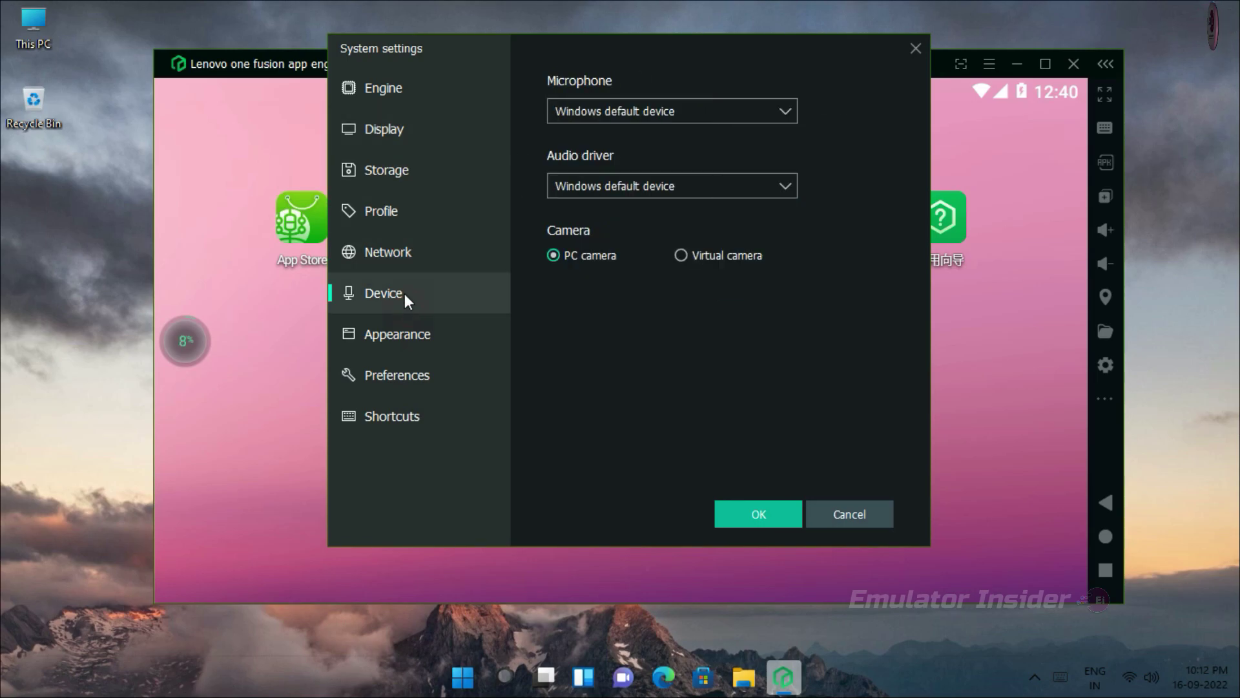
{"action": "left_click", "coordinate": [449, 337]}
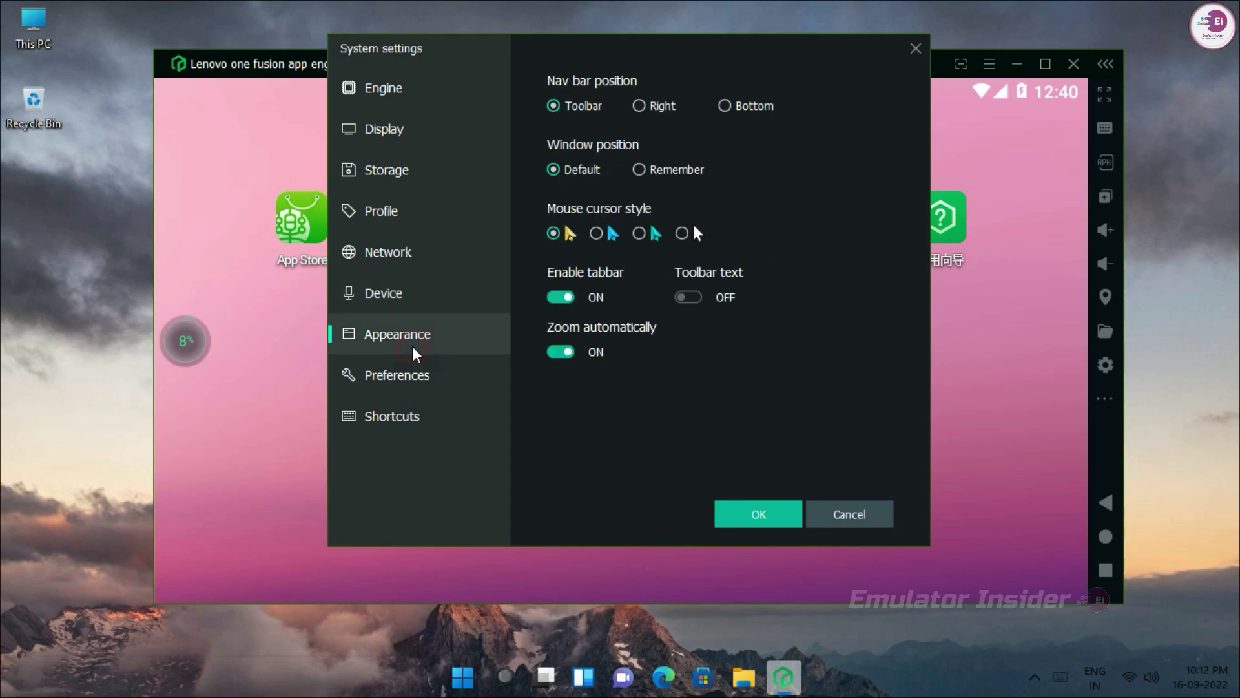
{"action": "left_click", "coordinate": [681, 233]}
{"action": "left_click", "coordinate": [423, 384]}
{"action": "left_click", "coordinate": [428, 413]}
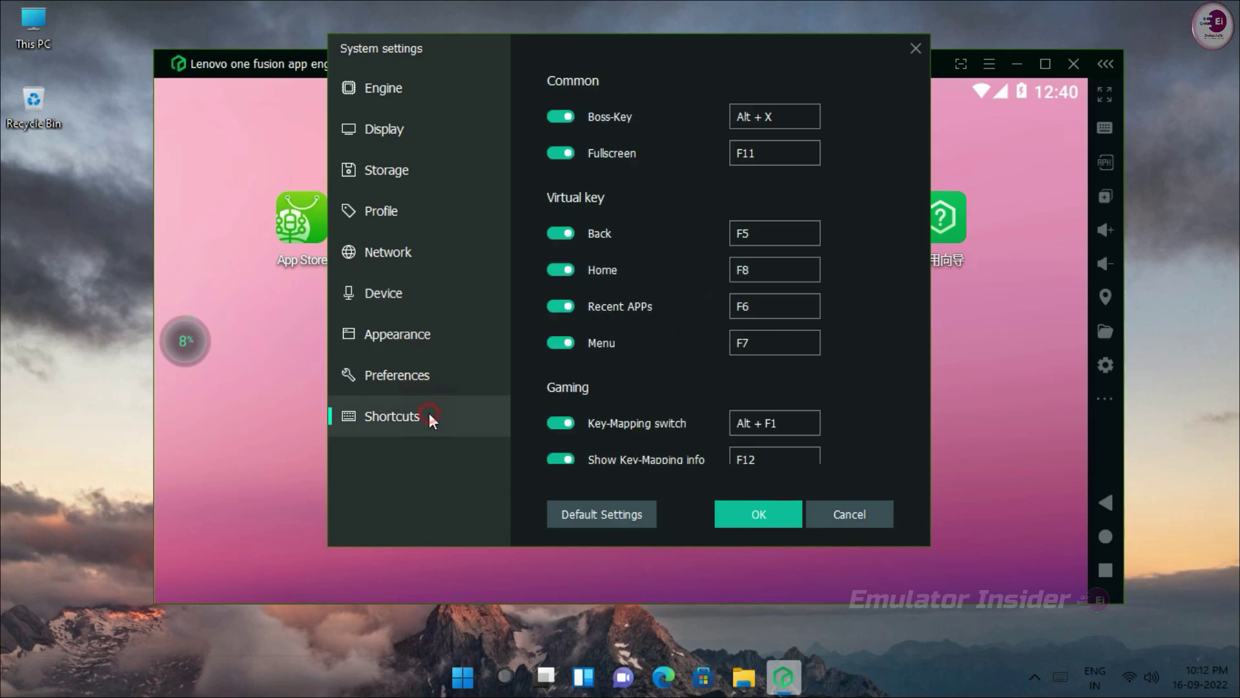
{"action": "left_click", "coordinate": [762, 513]}
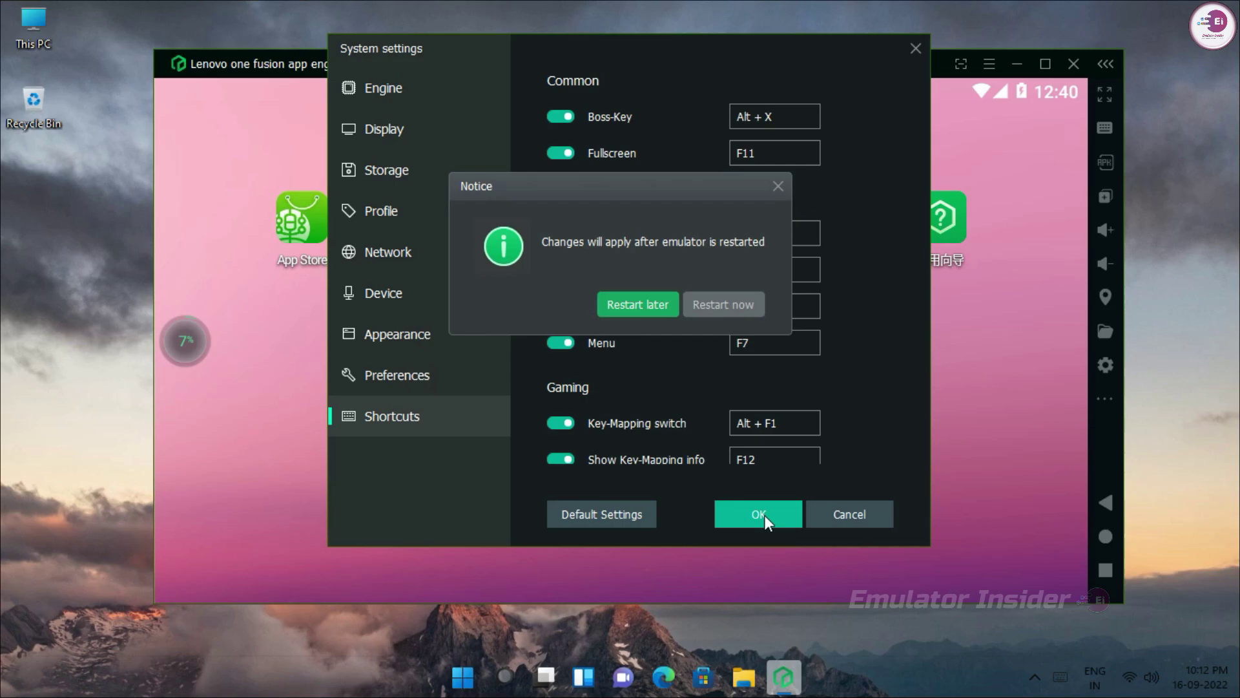
Restart the emulator to apply the settings, create its desktop shortcut and launch it again from that shortcut.
{"action": "left_click", "coordinate": [722, 306]}
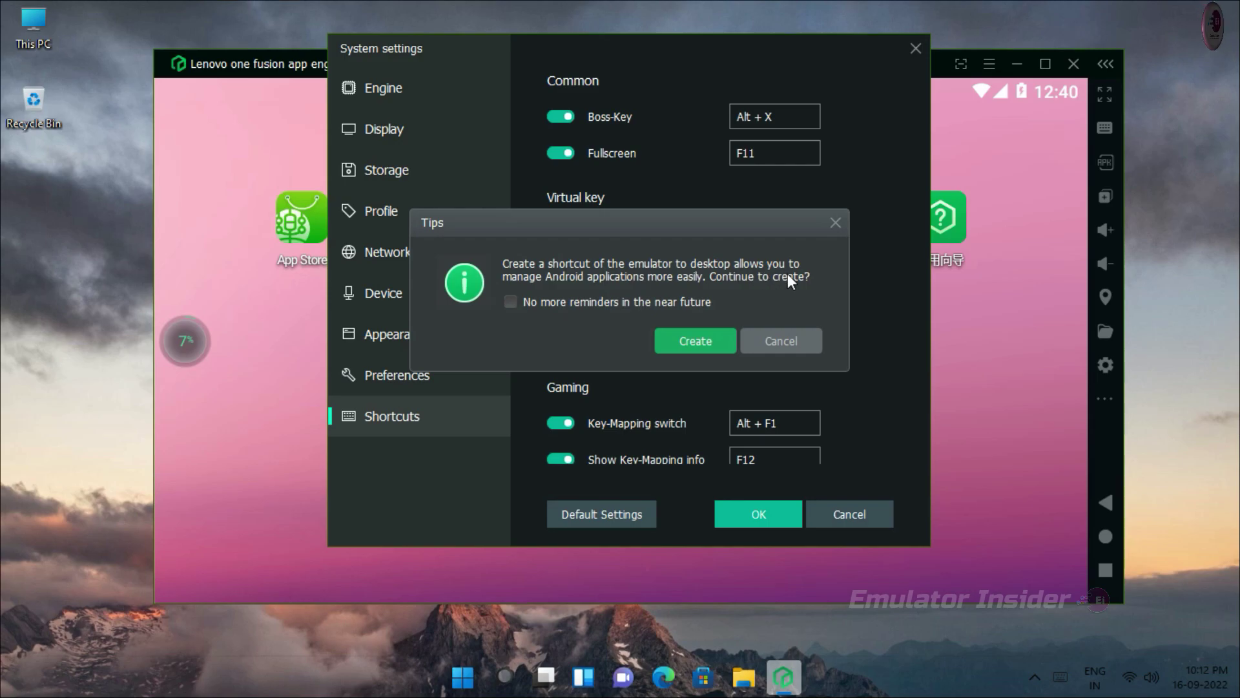
{"action": "left_click", "coordinate": [692, 344]}
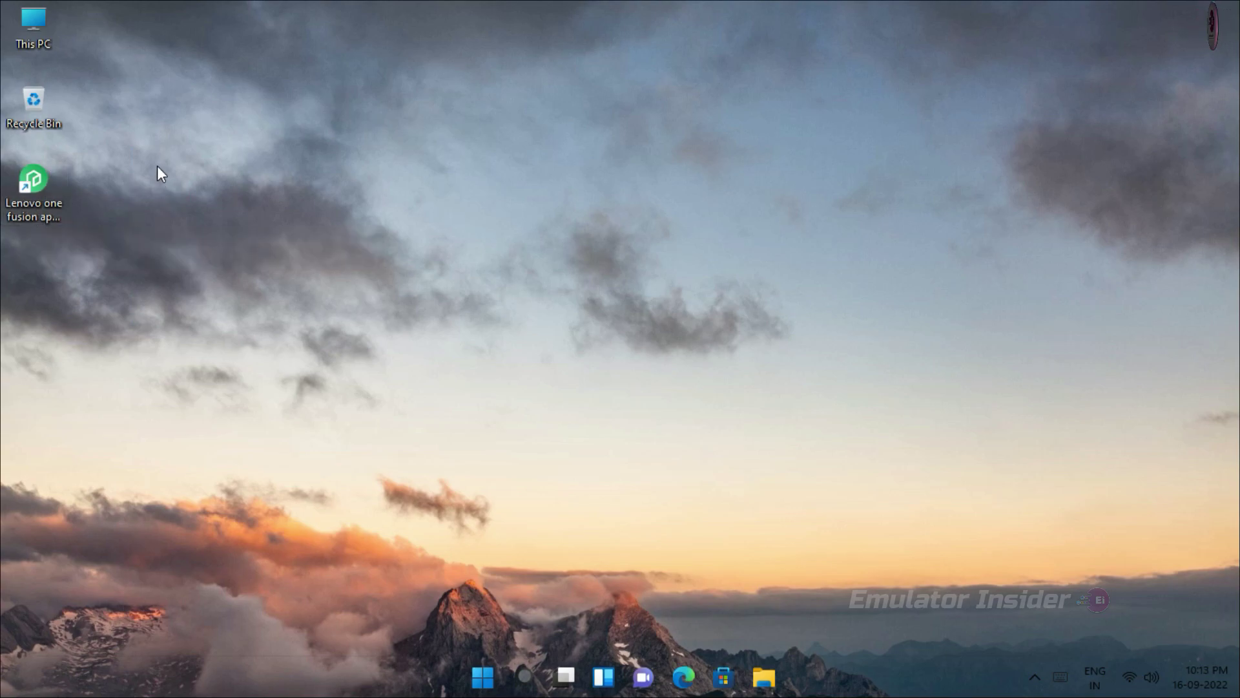
{"action": "left_click_drag", "start_coordinate": [145, 162], "coordinate": [47, 254]}
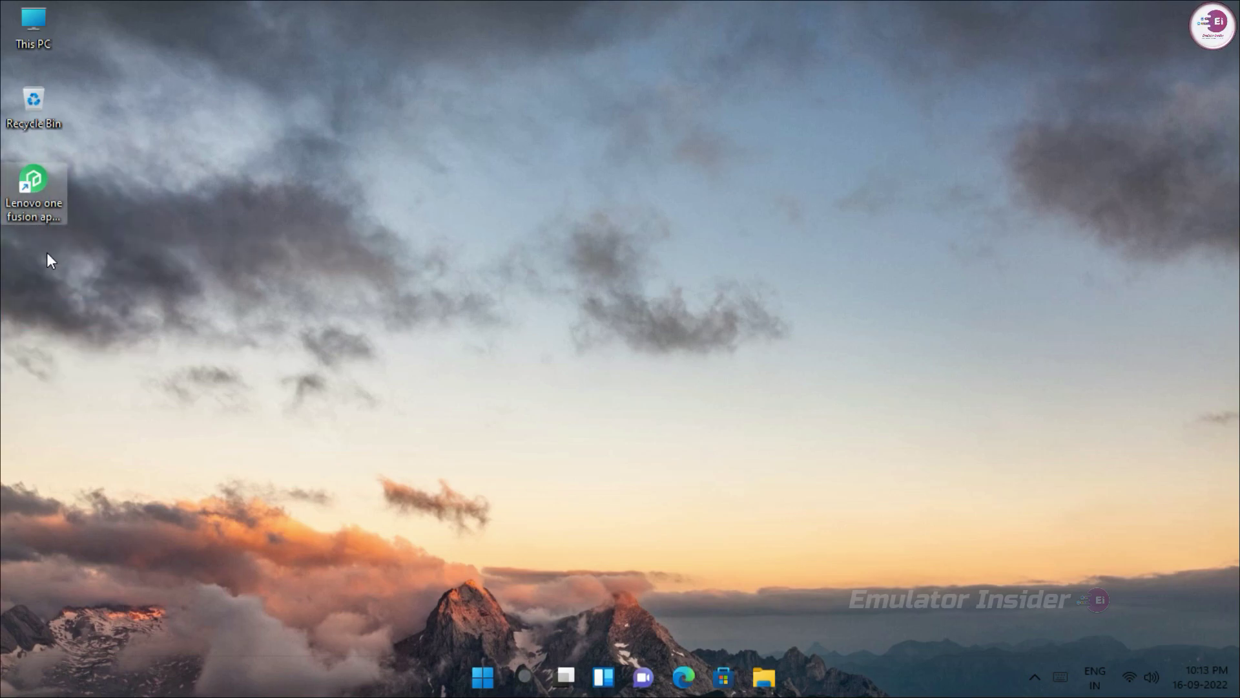
{"action": "double_click", "coordinate": [45, 193]}
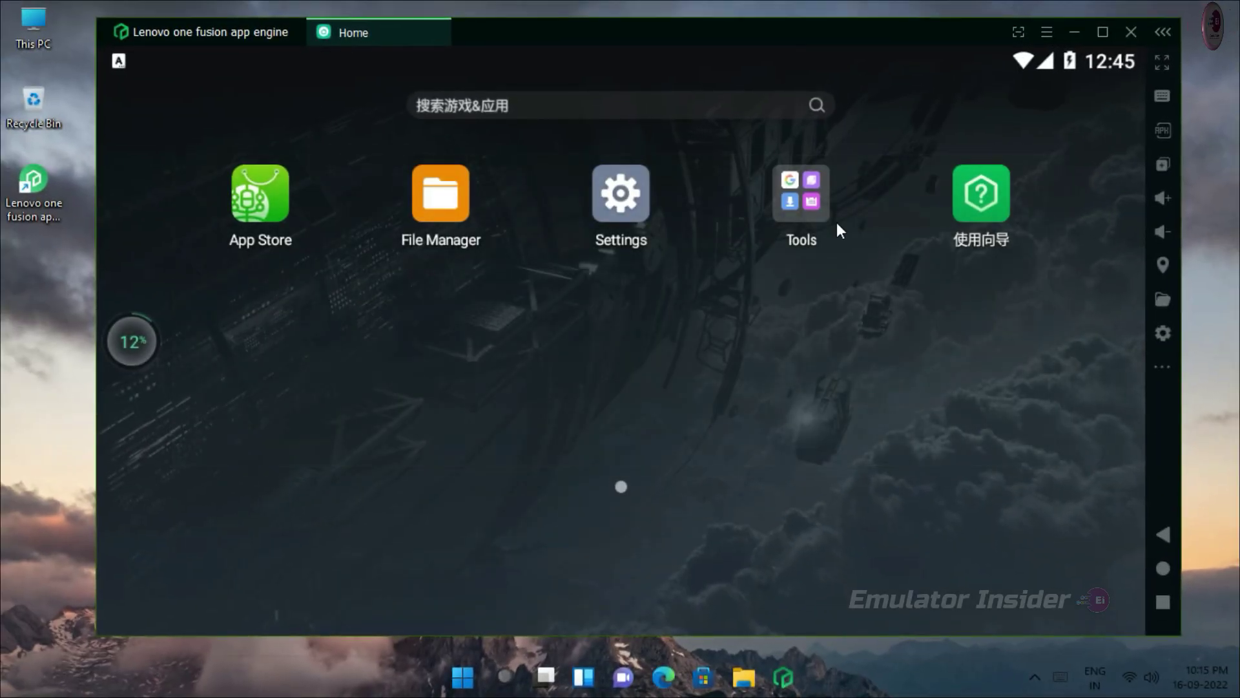
Open the emulator's built-in Browser from the Tools folder and search for "aurora app store".
{"action": "left_click", "coordinate": [816, 194]}
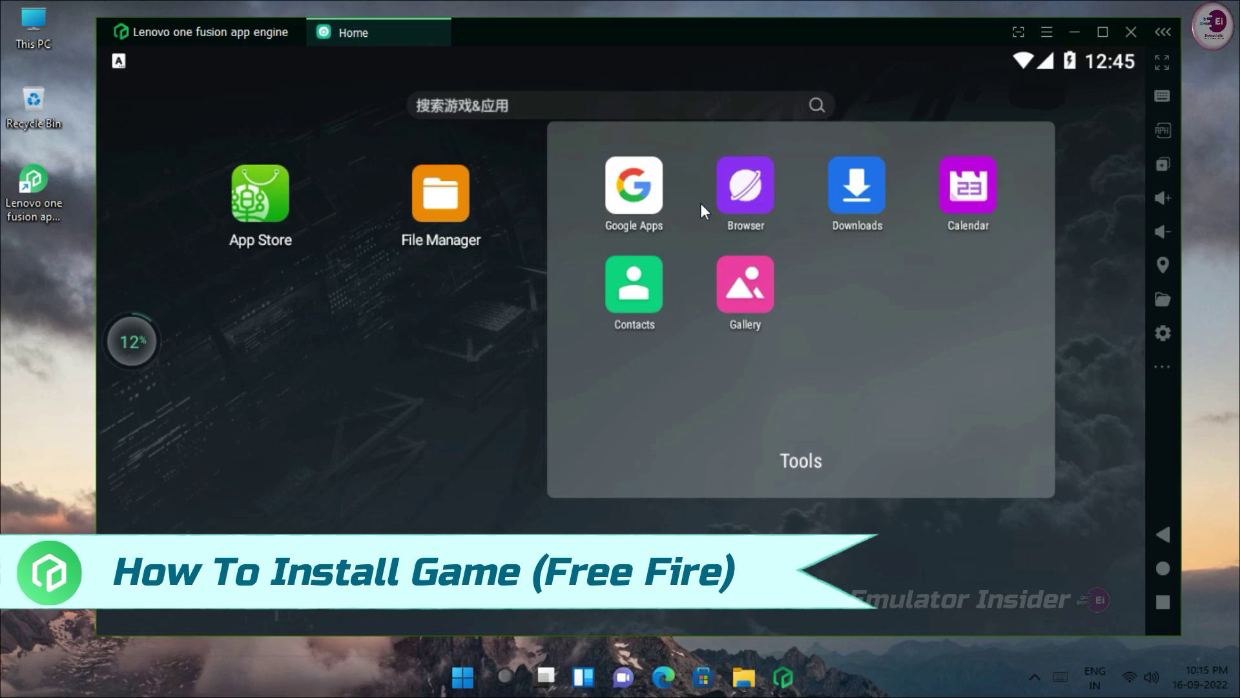
{"action": "left_click", "coordinate": [750, 191]}
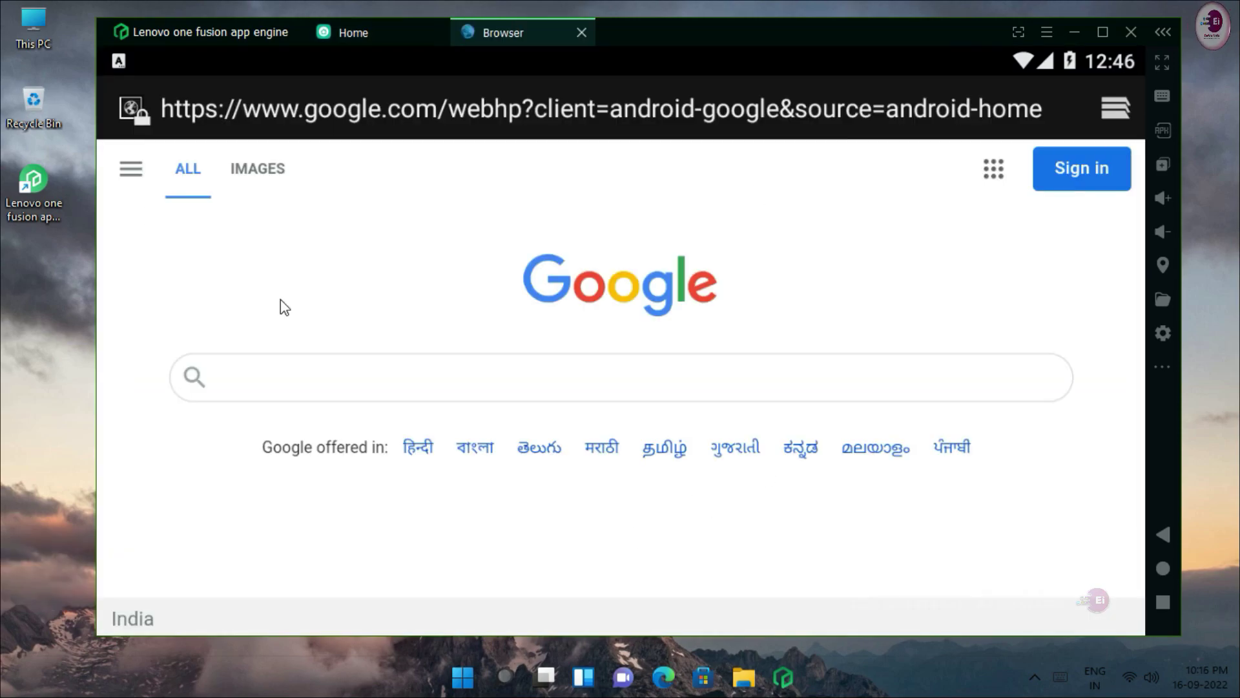
{"action": "left_click", "coordinate": [404, 114]}
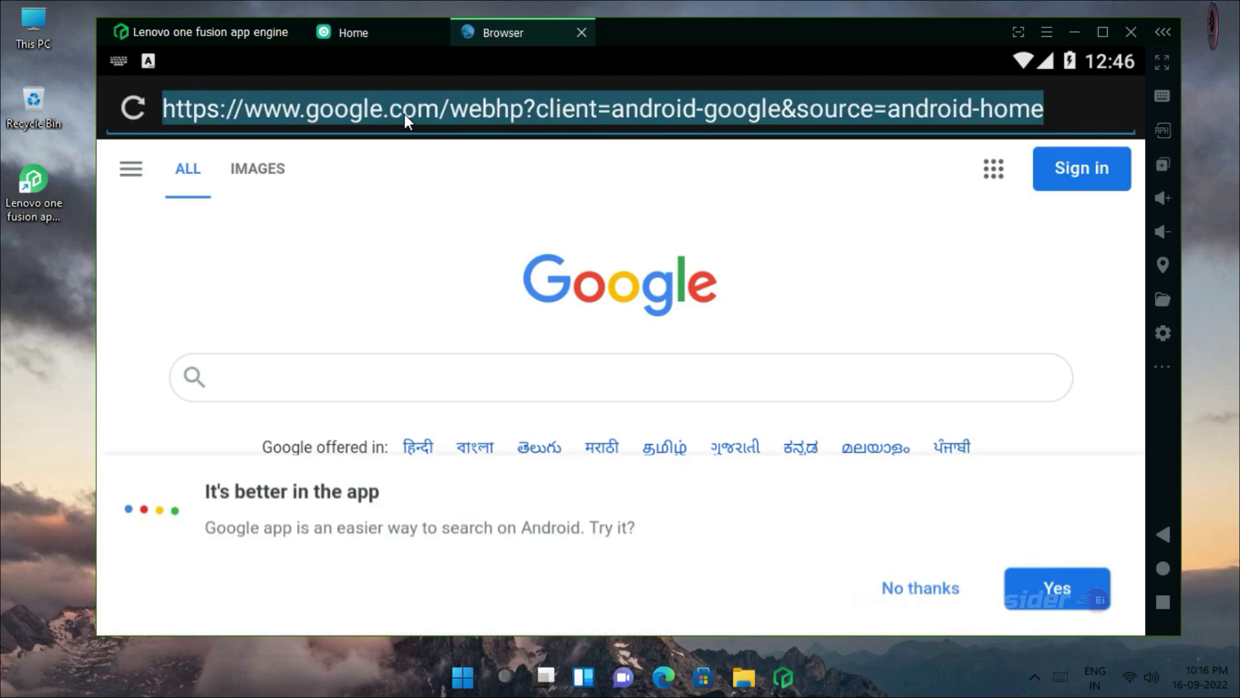
{"action": "key", "text": "BackSpace"}
{"action": "type", "text": "a"}
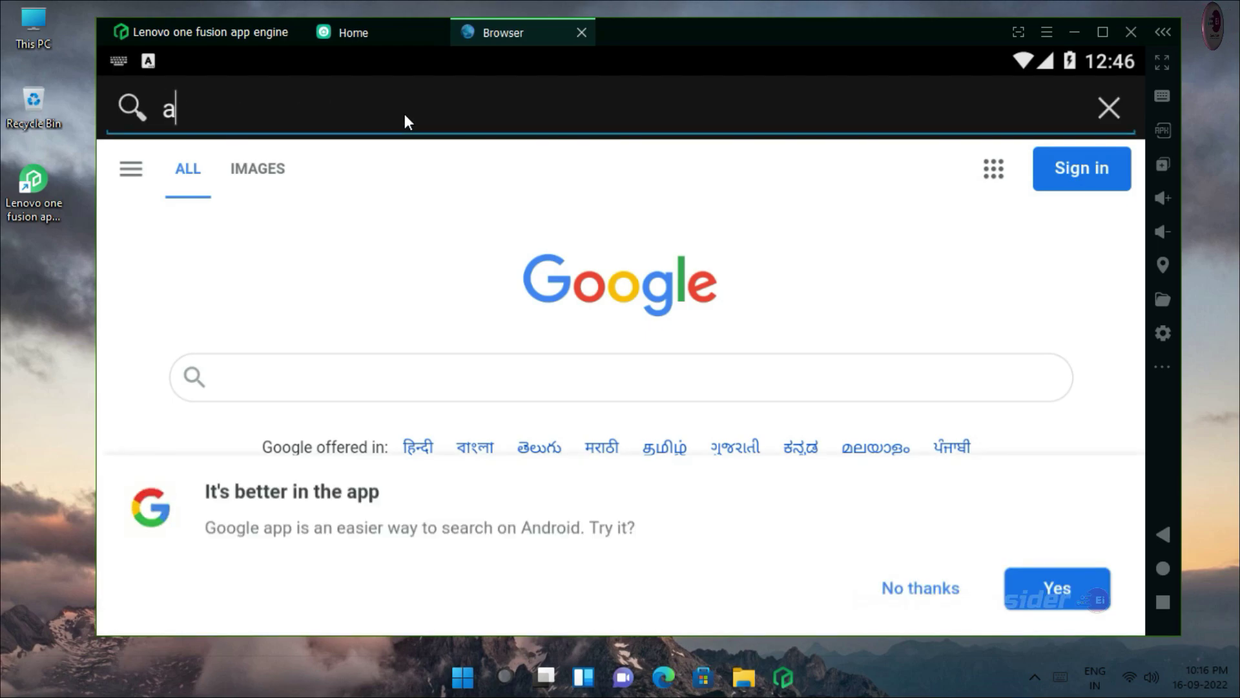
{"action": "type", "text": "urora app"}
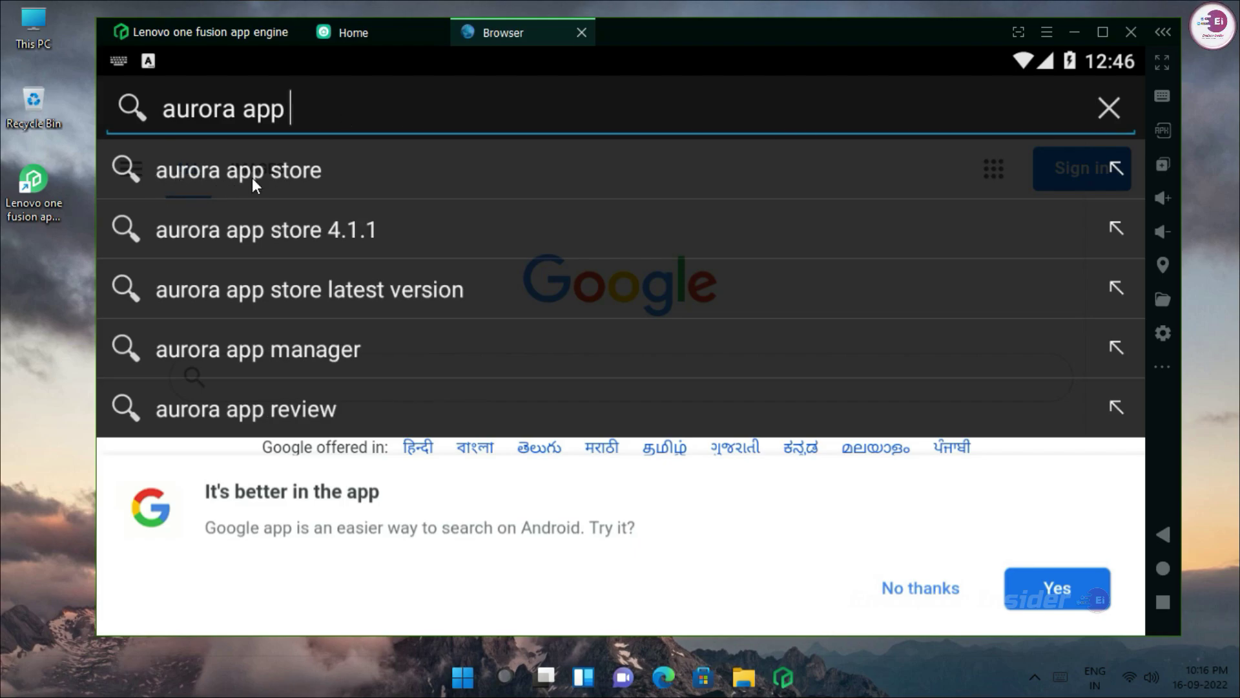
{"action": "left_click", "coordinate": [252, 177]}
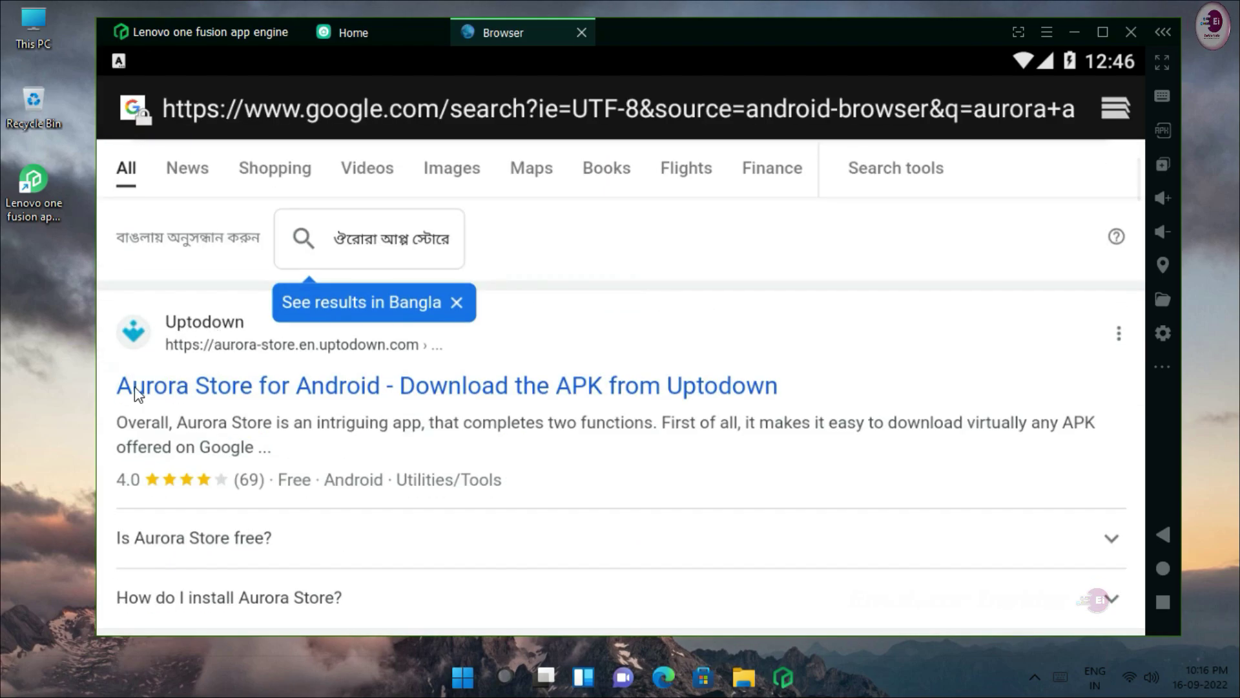
Download the latest version (4.1.1) of the Aurora Store APK from the Uptodown site.
{"action": "left_click", "coordinate": [514, 388]}
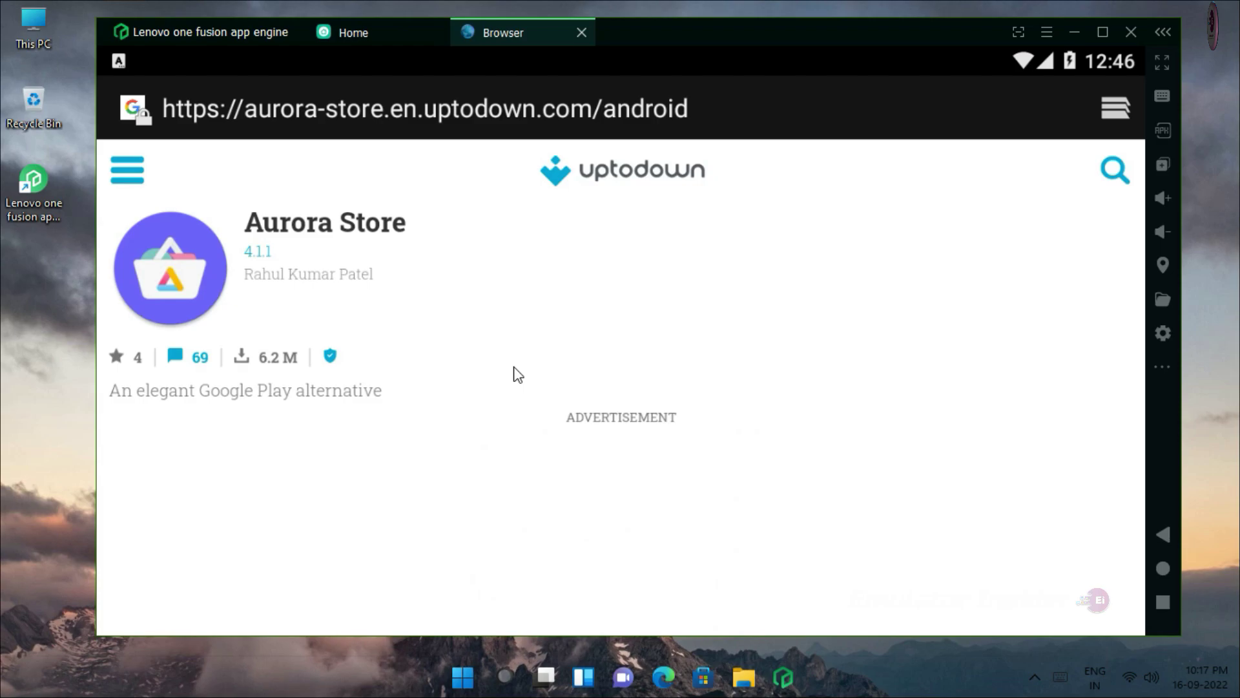
{"action": "scroll", "coordinate": [590, 387], "scroll_direction": "down", "scroll_amount": 5}
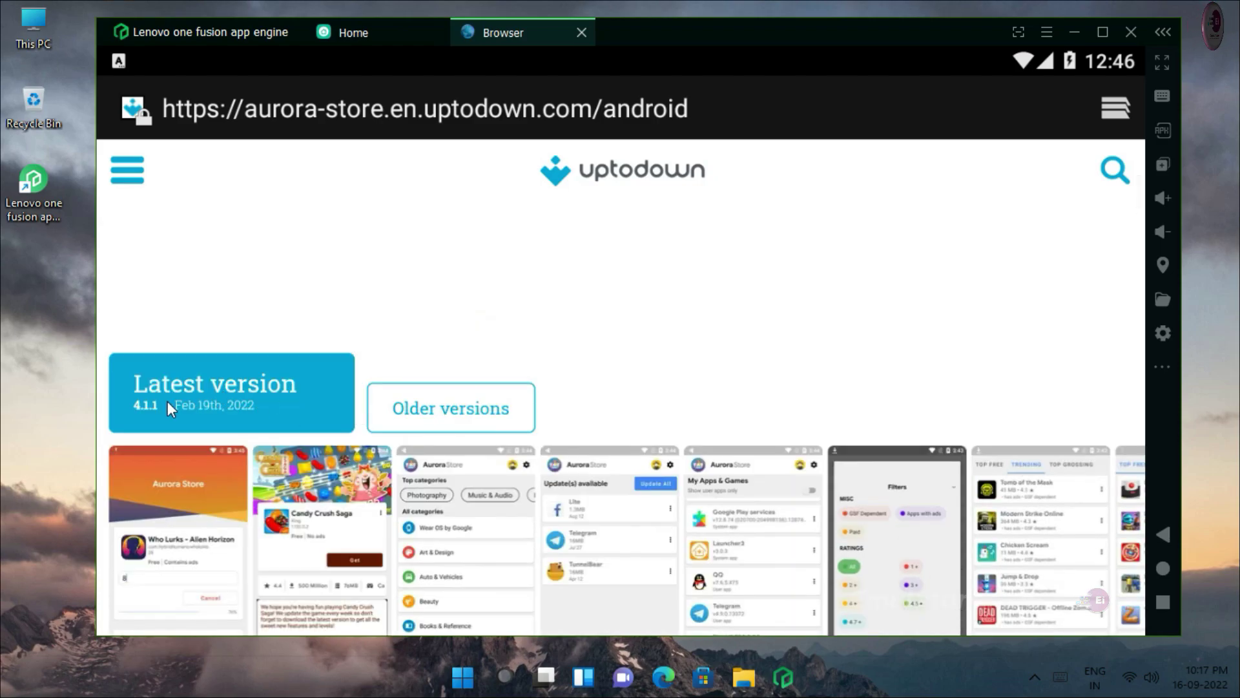
{"action": "left_click", "coordinate": [218, 412]}
{"action": "scroll", "coordinate": [583, 437], "scroll_direction": "down", "scroll_amount": 3}
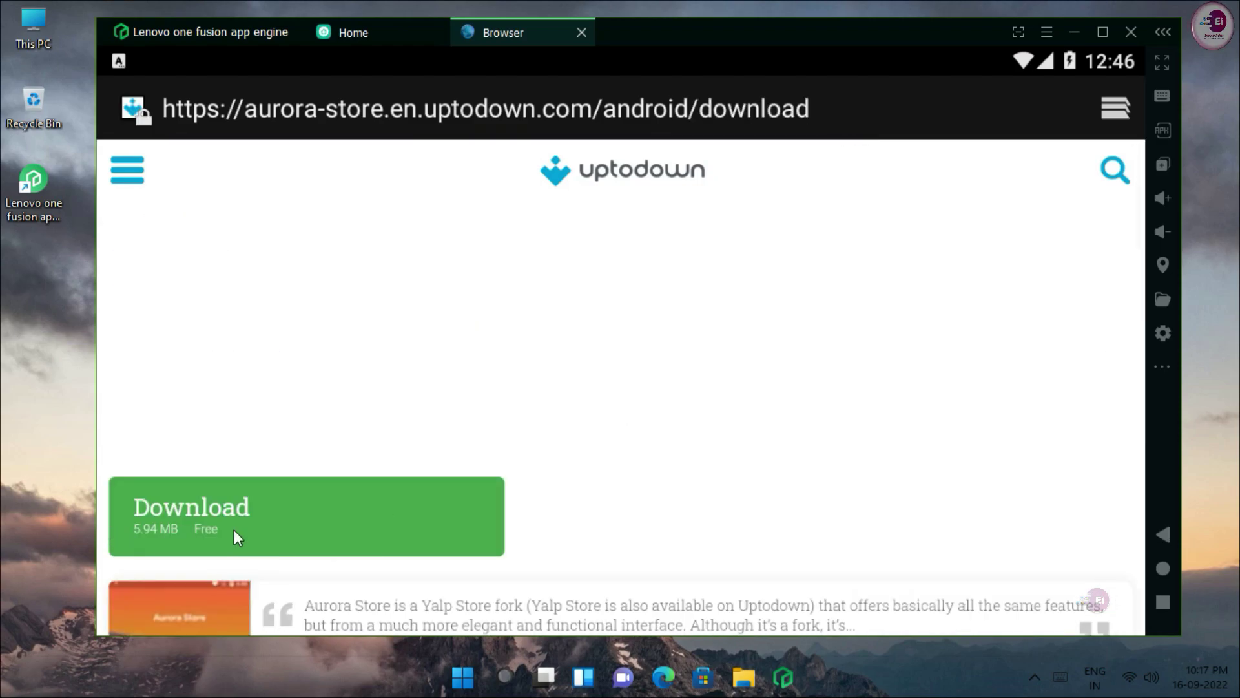
{"action": "left_click", "coordinate": [292, 532]}
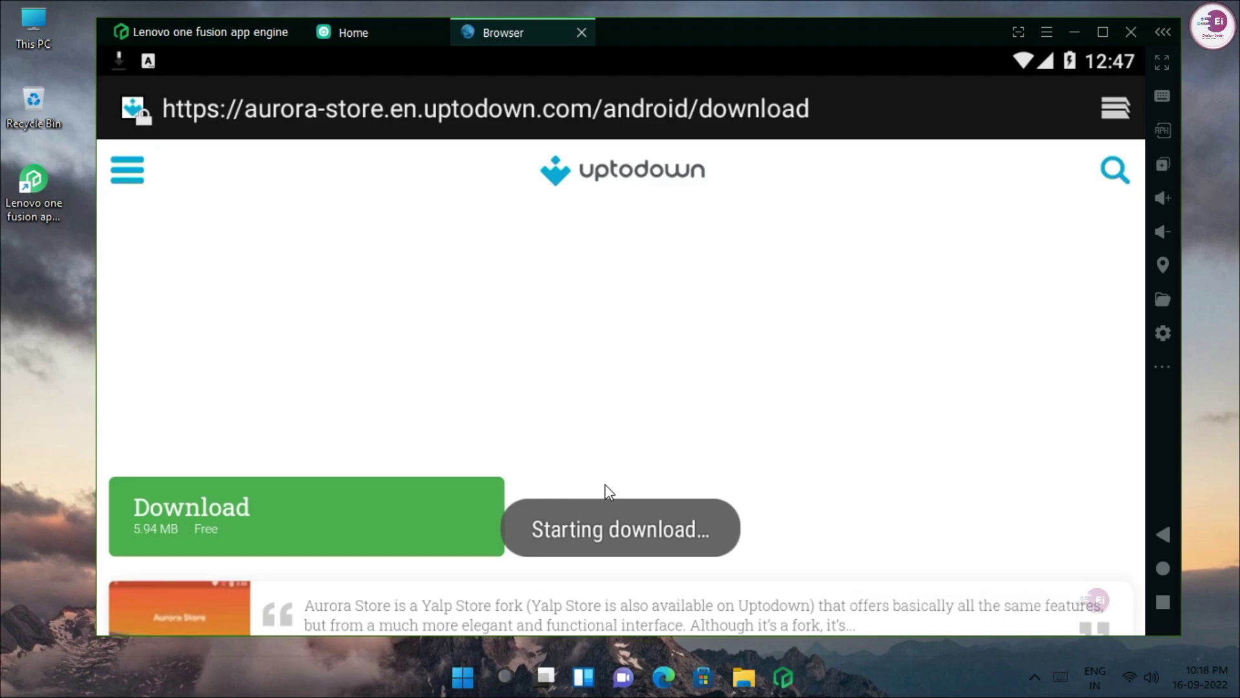
Install the downloaded aurora-store-4-1-1.apk from its download notification and close the browser.
{"action": "left_click_drag", "start_coordinate": [158, 55], "coordinate": [158, 252]}
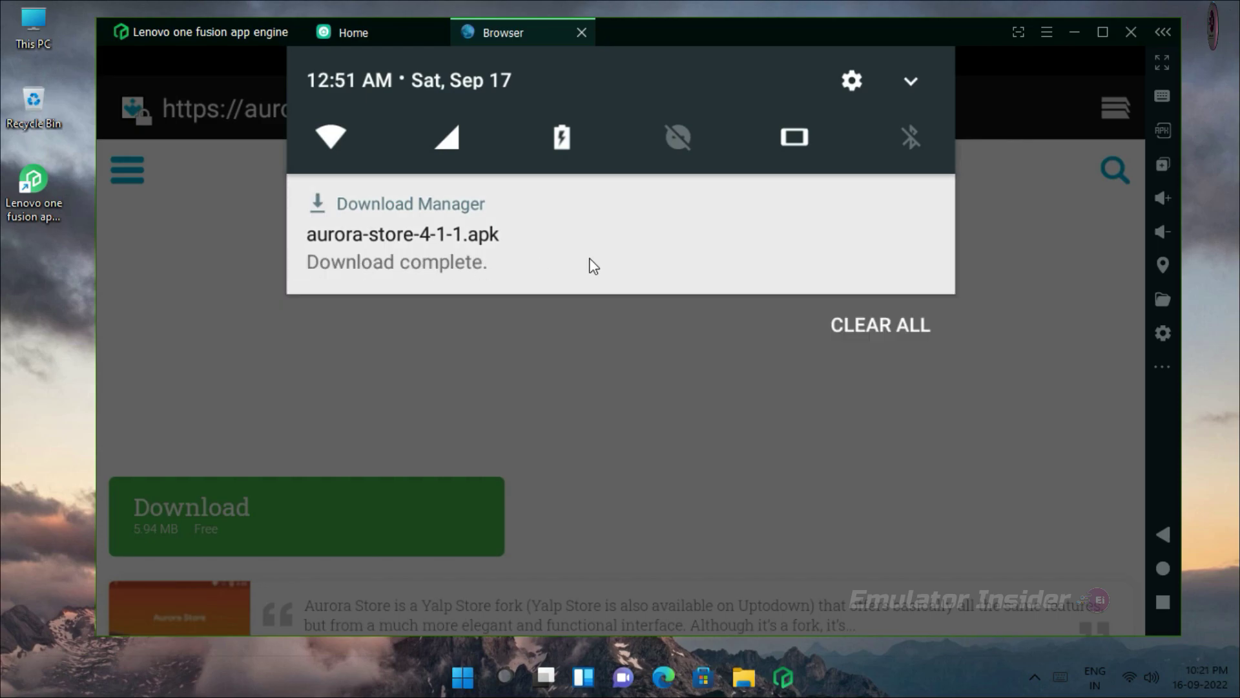
{"action": "left_click", "coordinate": [589, 259]}
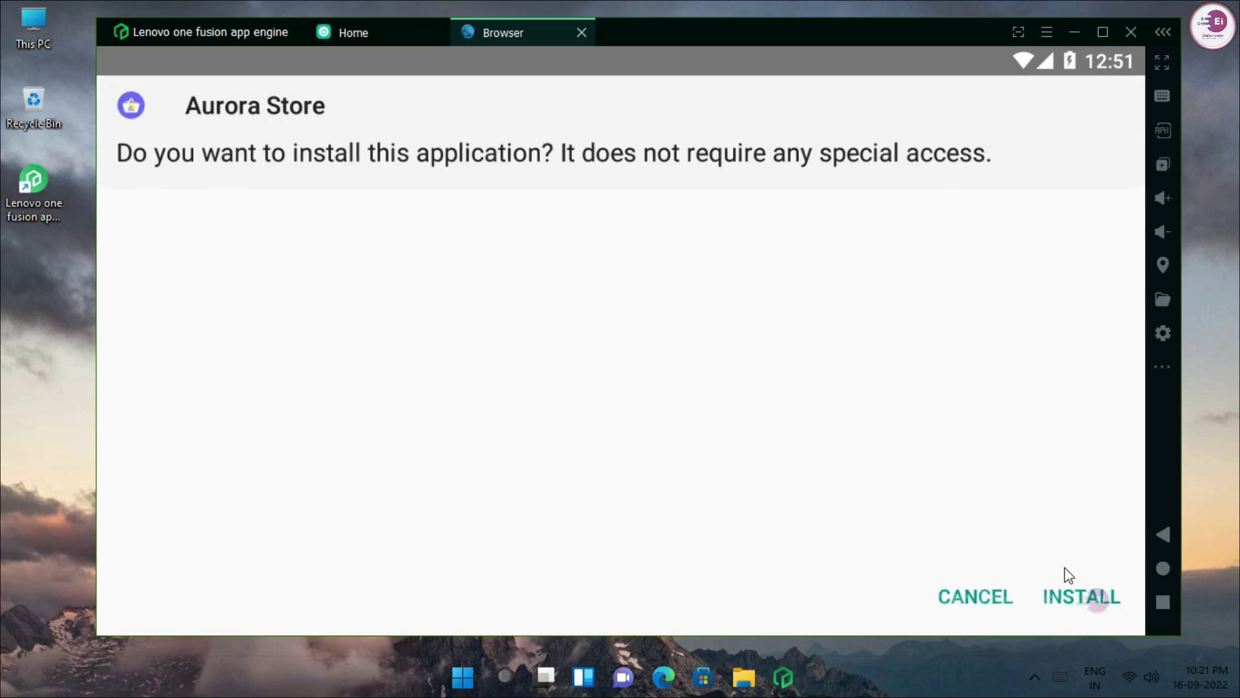
{"action": "left_click", "coordinate": [1091, 600]}
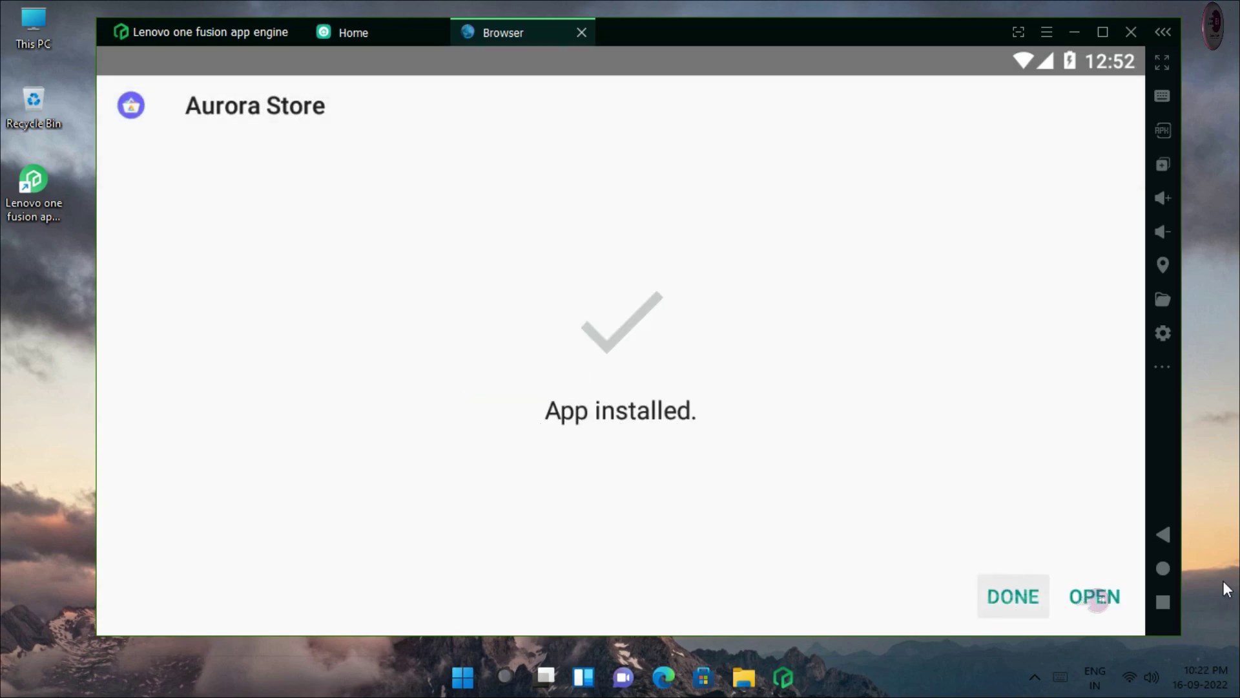
{"action": "left_click", "coordinate": [587, 36]}
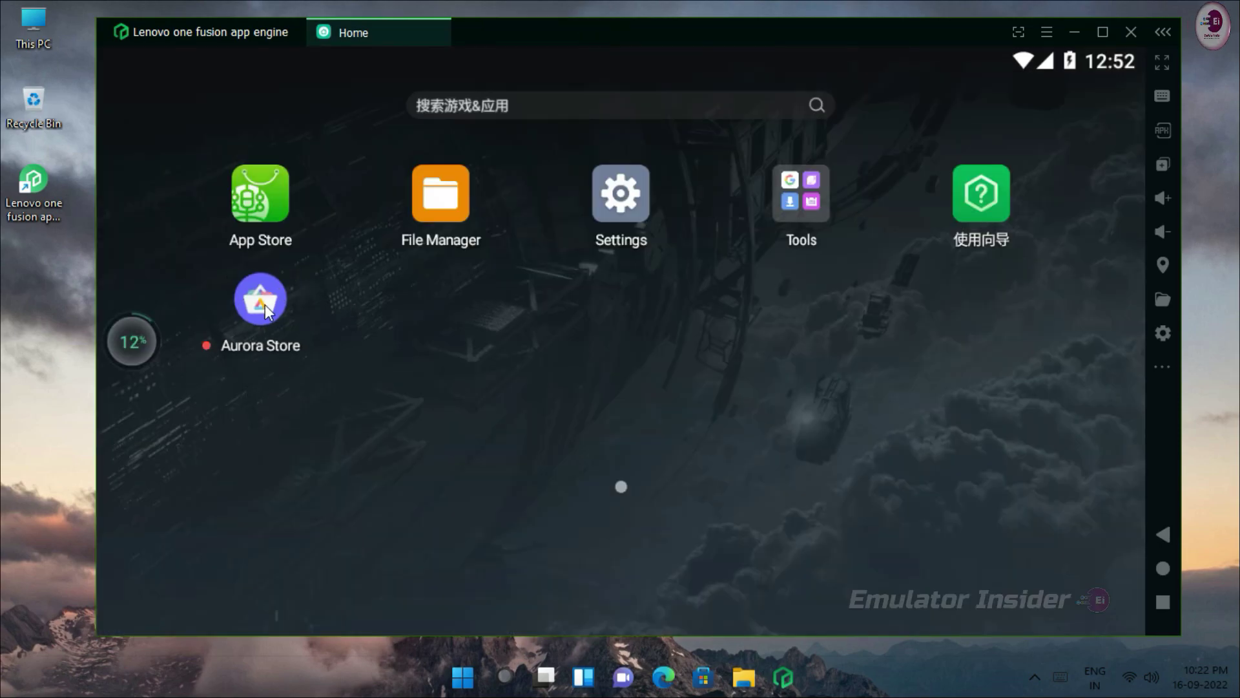
Launch Aurora Store, pass the welcome page and accept its Terms of Service.
{"action": "left_click", "coordinate": [265, 304]}
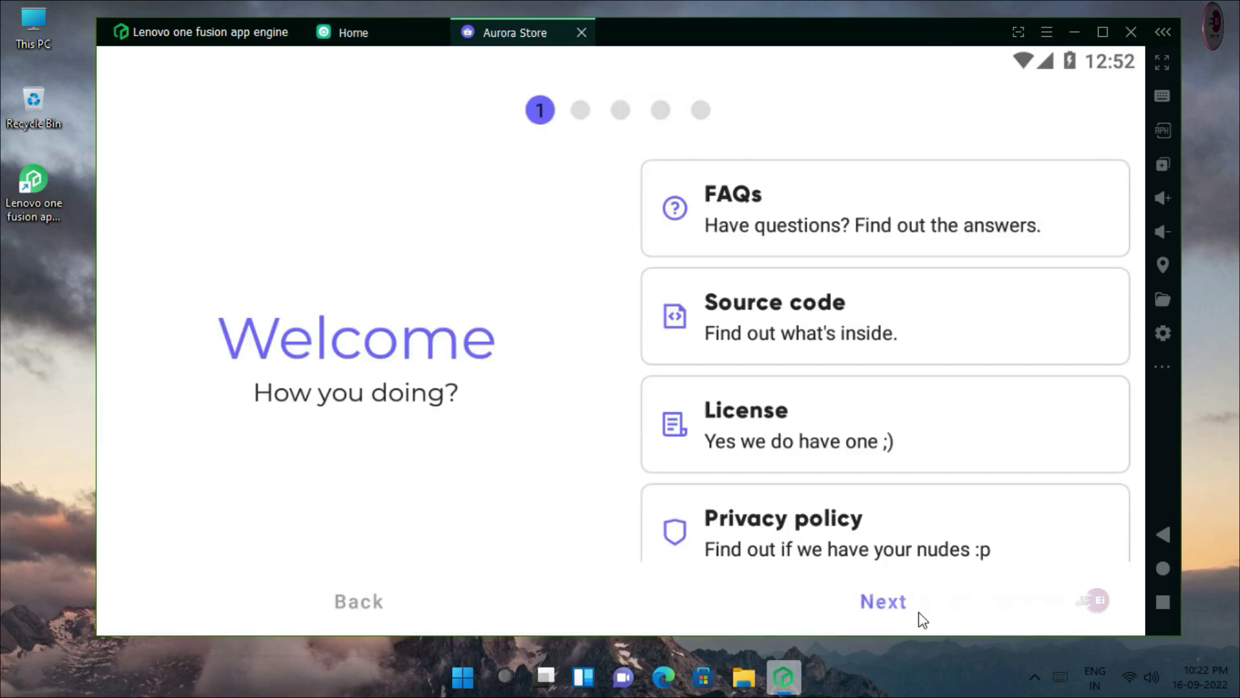
{"action": "left_click", "coordinate": [920, 612]}
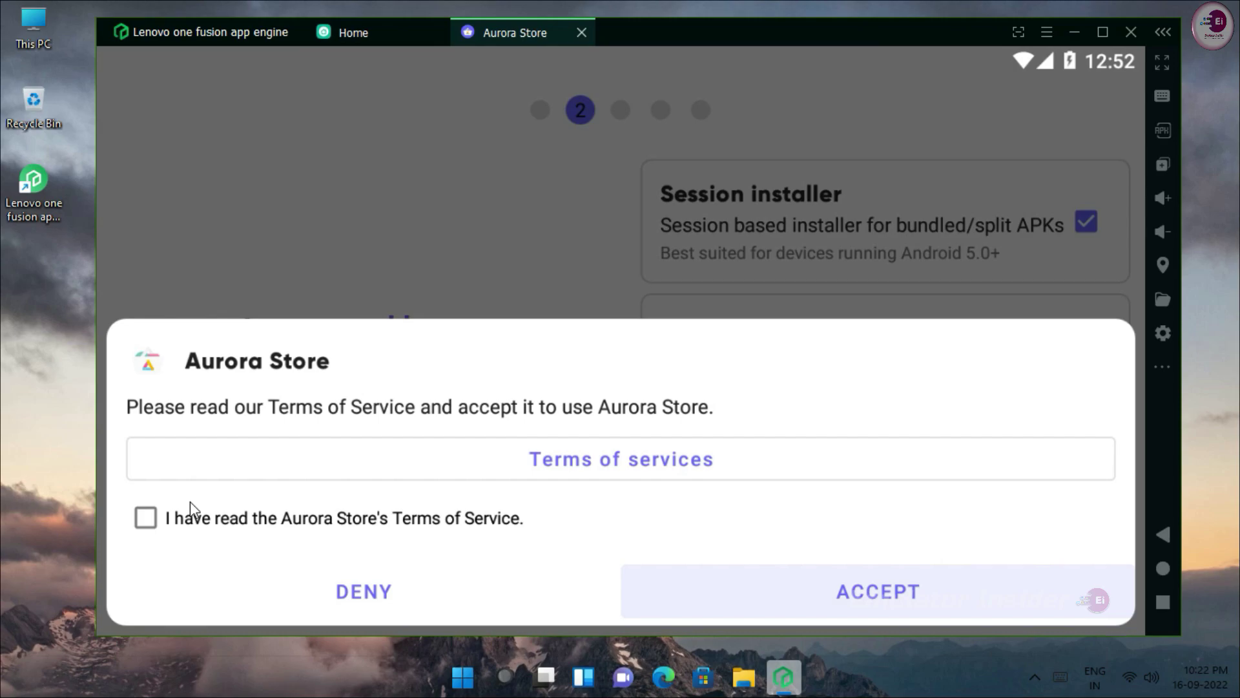
{"action": "left_click", "coordinate": [182, 516]}
{"action": "left_click", "coordinate": [869, 602]}
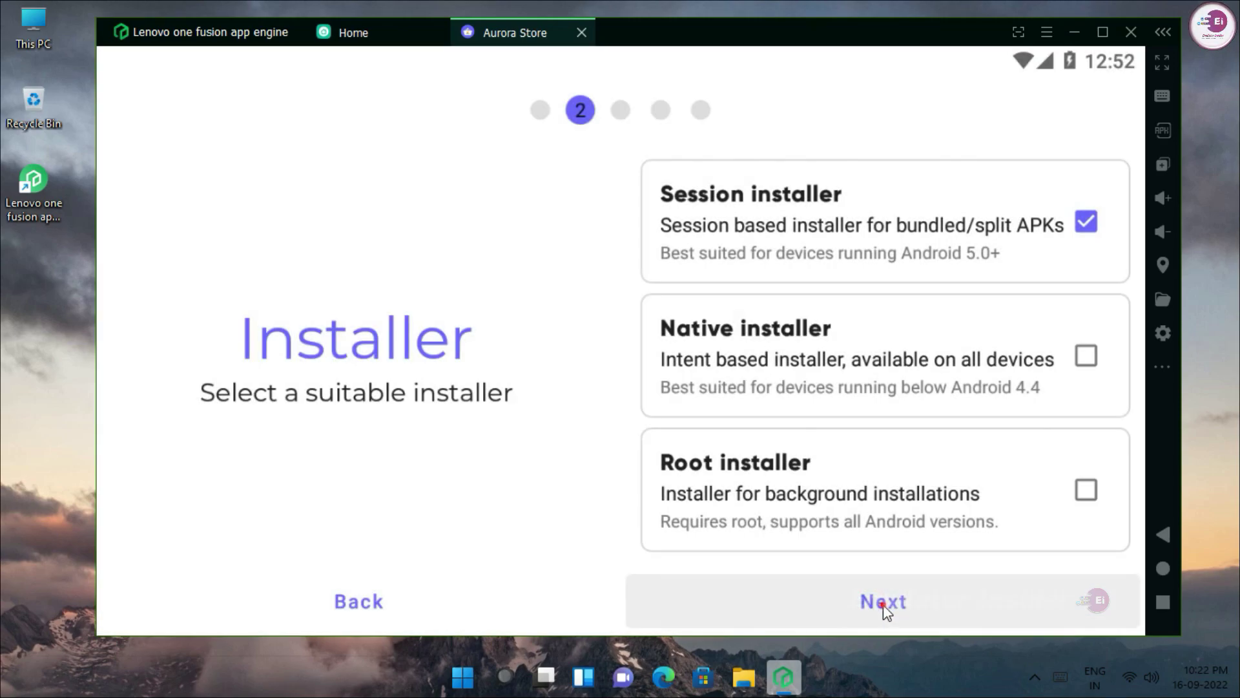
Finish the Aurora Store setup with the Session installer and default accent, granting External Storage Access.
{"action": "left_click", "coordinate": [883, 605]}
{"action": "left_click", "coordinate": [883, 604]}
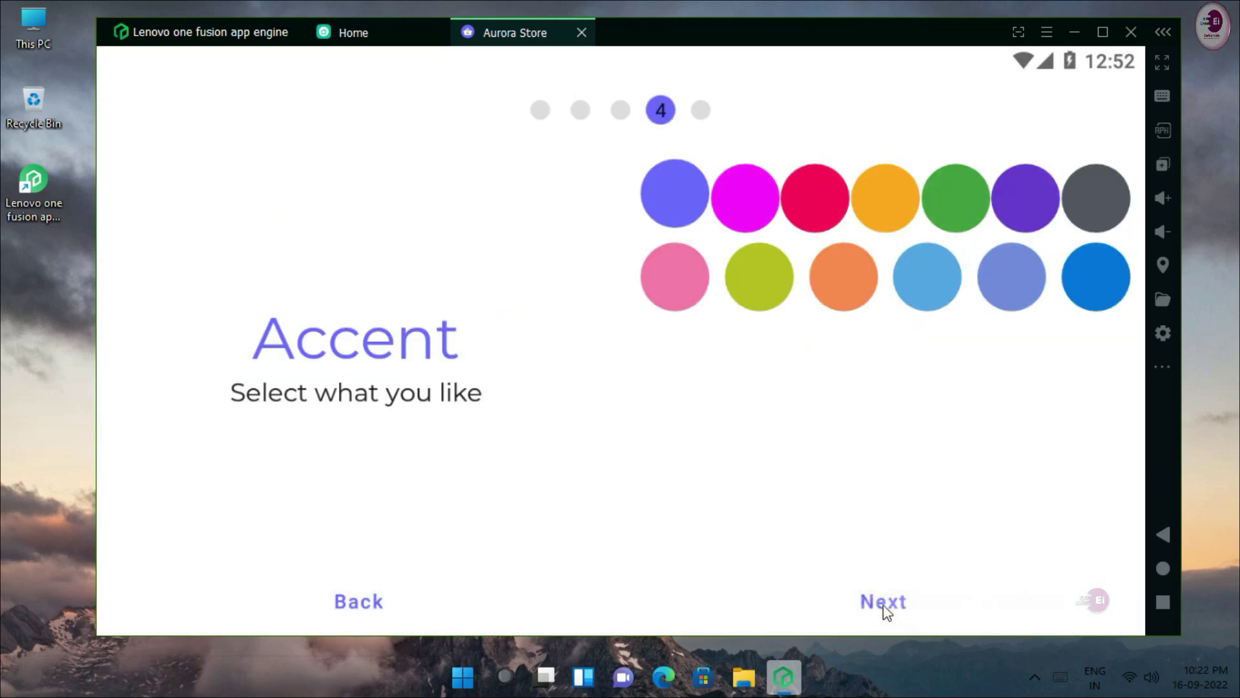
{"action": "left_click", "coordinate": [883, 604]}
{"action": "left_click", "coordinate": [1066, 230]}
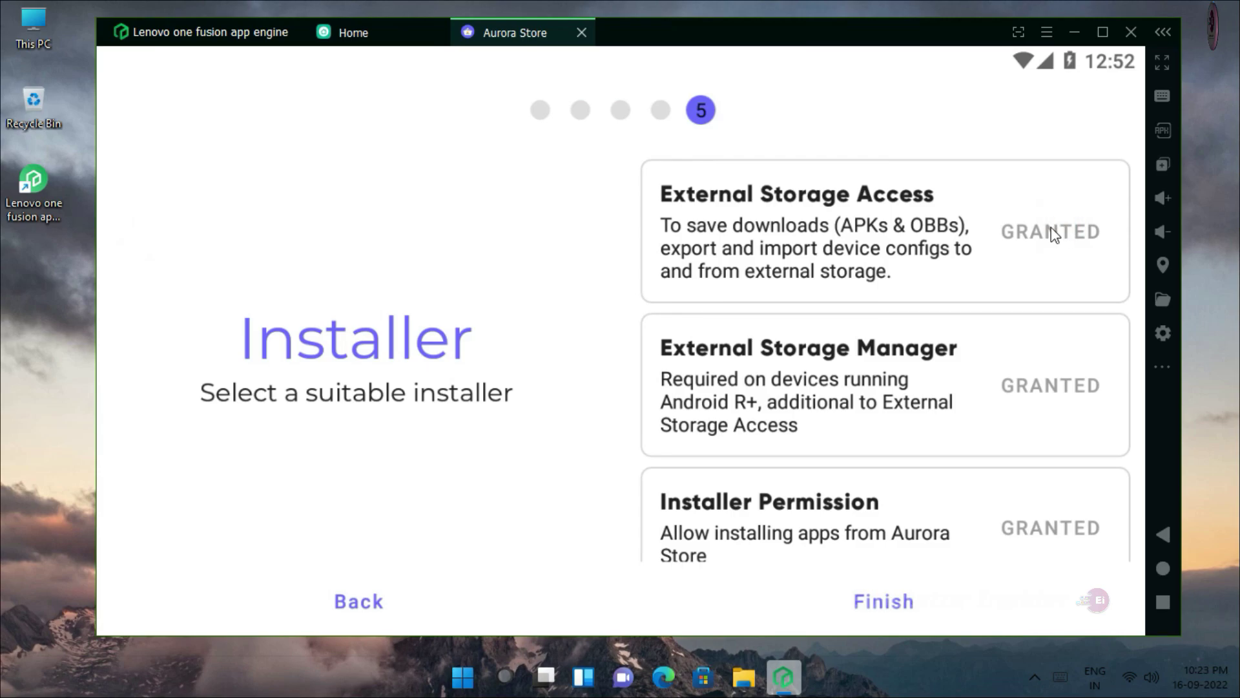
{"action": "left_click", "coordinate": [947, 576]}
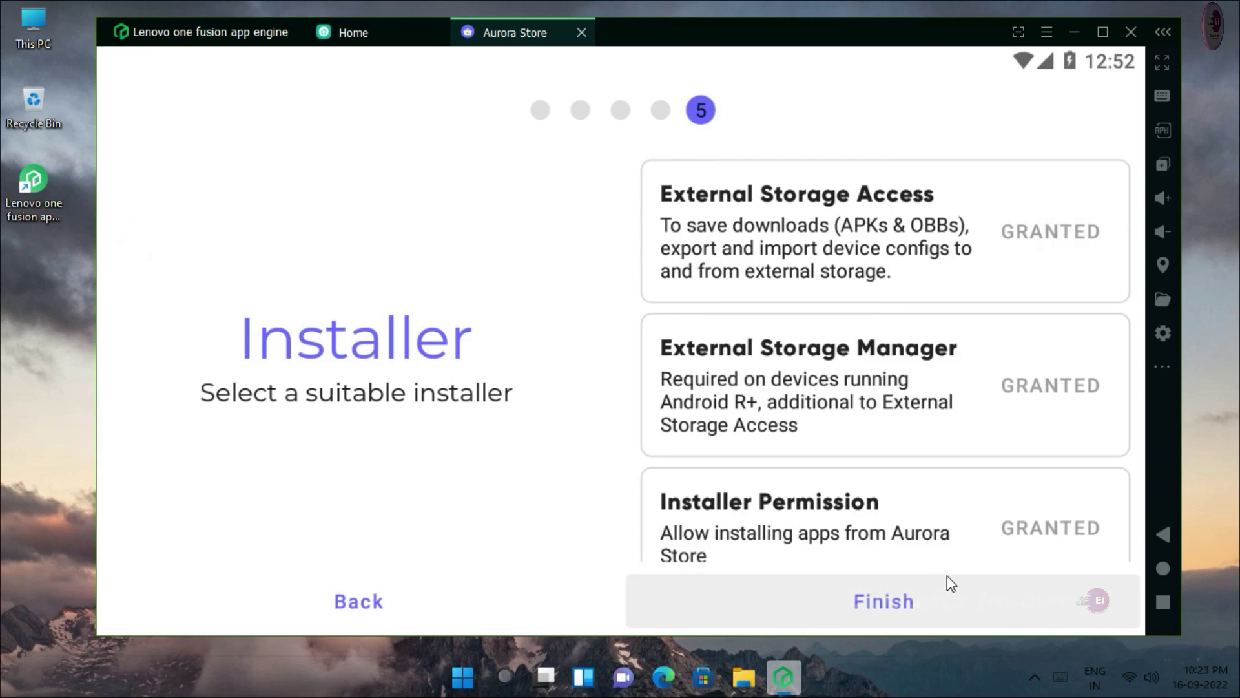
{"action": "left_click", "coordinate": [892, 605]}
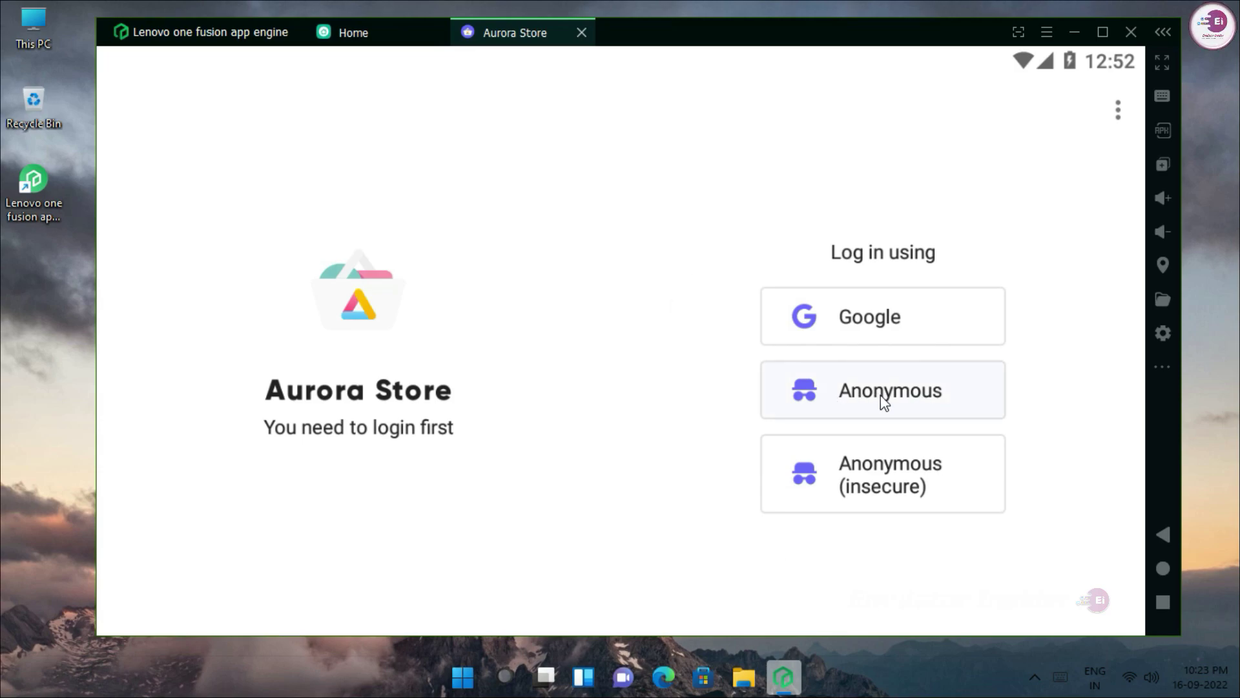
Log in to Aurora Store with the Anonymous option and browse the For you apps.
{"action": "left_click", "coordinate": [885, 400]}
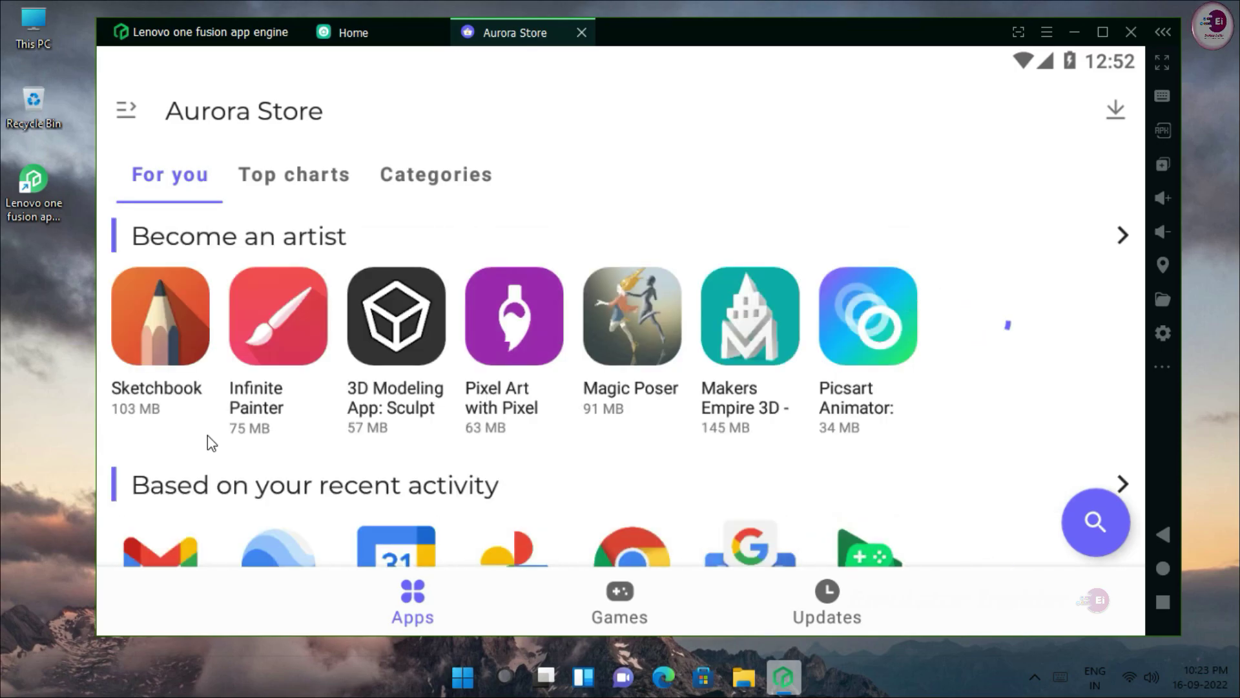
{"action": "scroll", "coordinate": [831, 373], "scroll_direction": "down", "scroll_amount": 5}
{"action": "scroll", "coordinate": [757, 359], "scroll_direction": "up", "scroll_amount": 3}
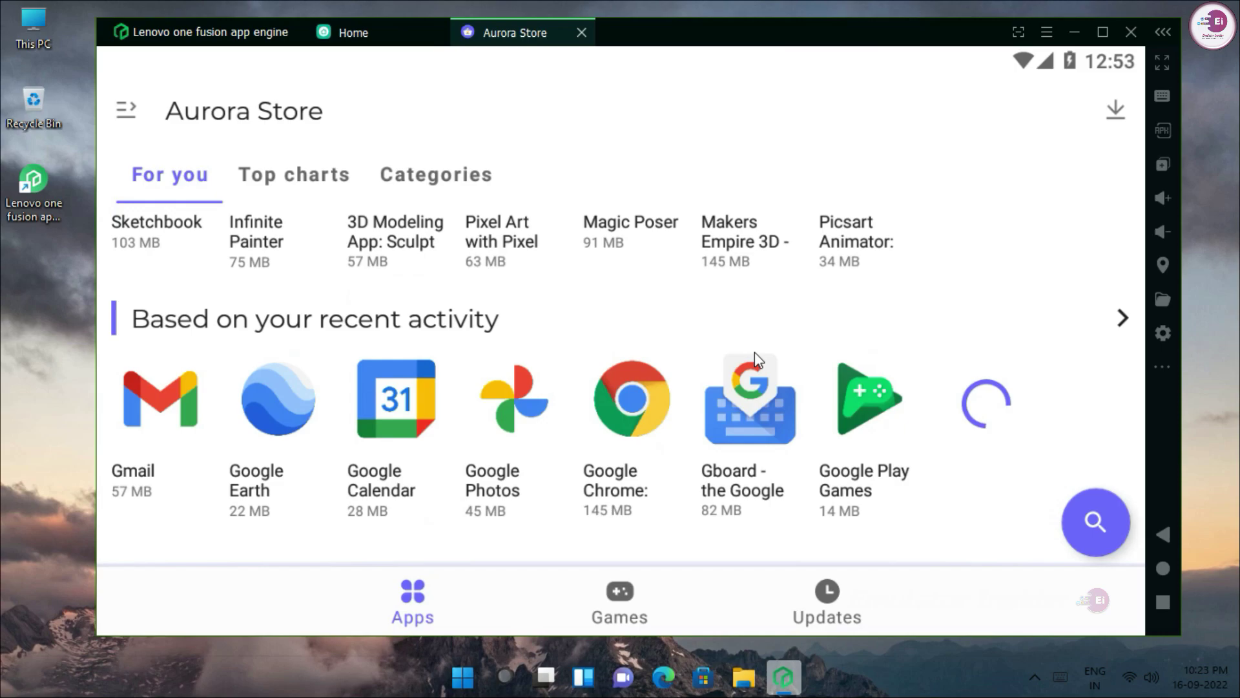